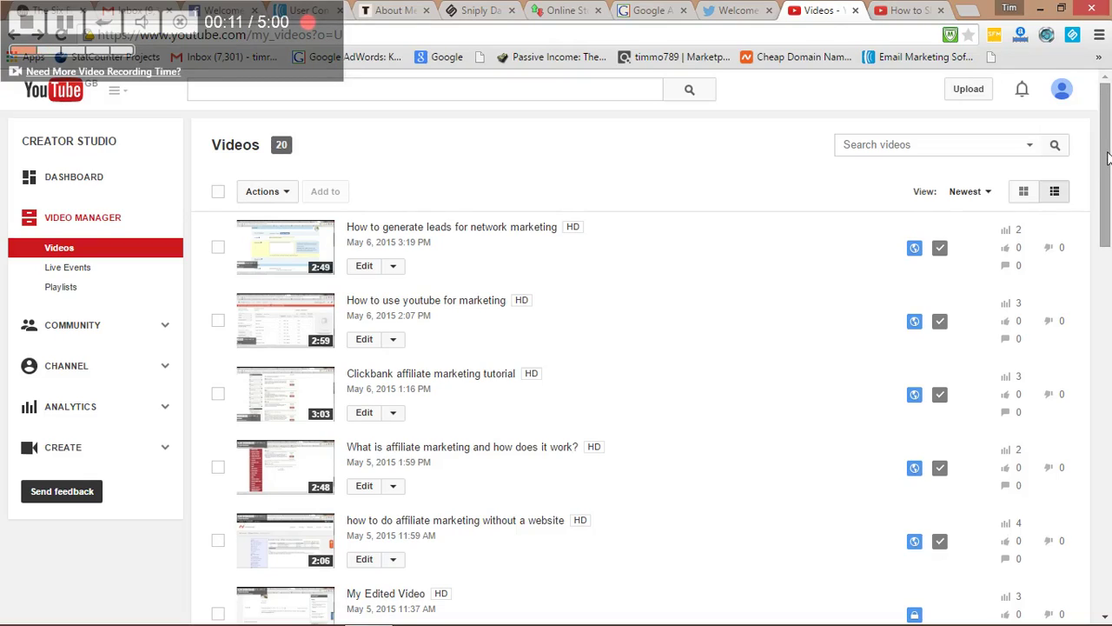
left_click_drag(1108, 156, 1108, 167)
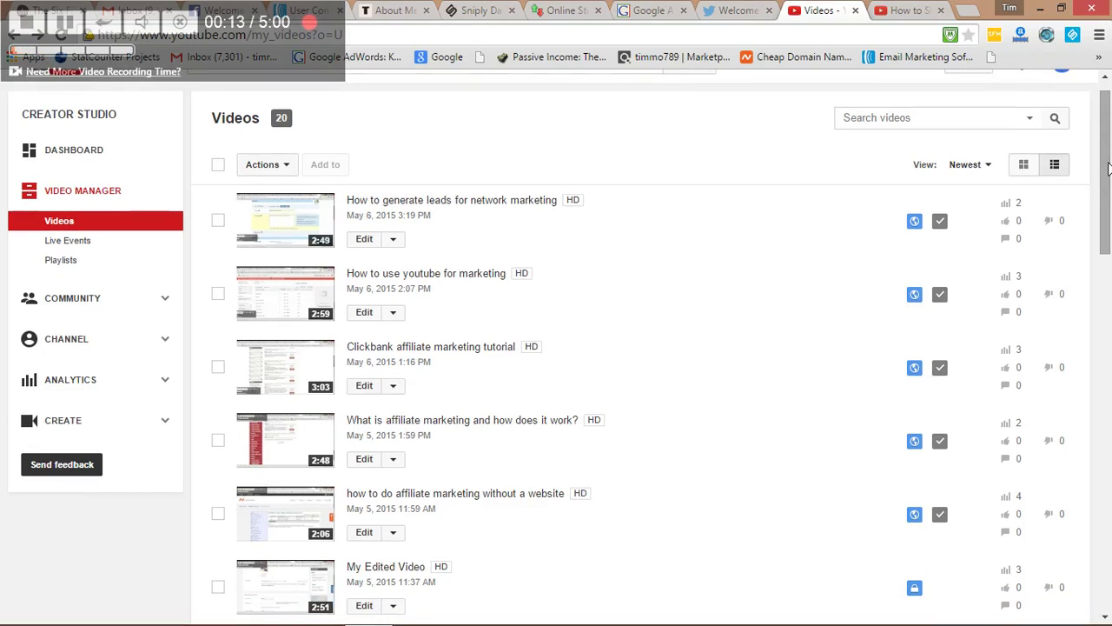
left_click_drag(1108, 168, 1108, 157)
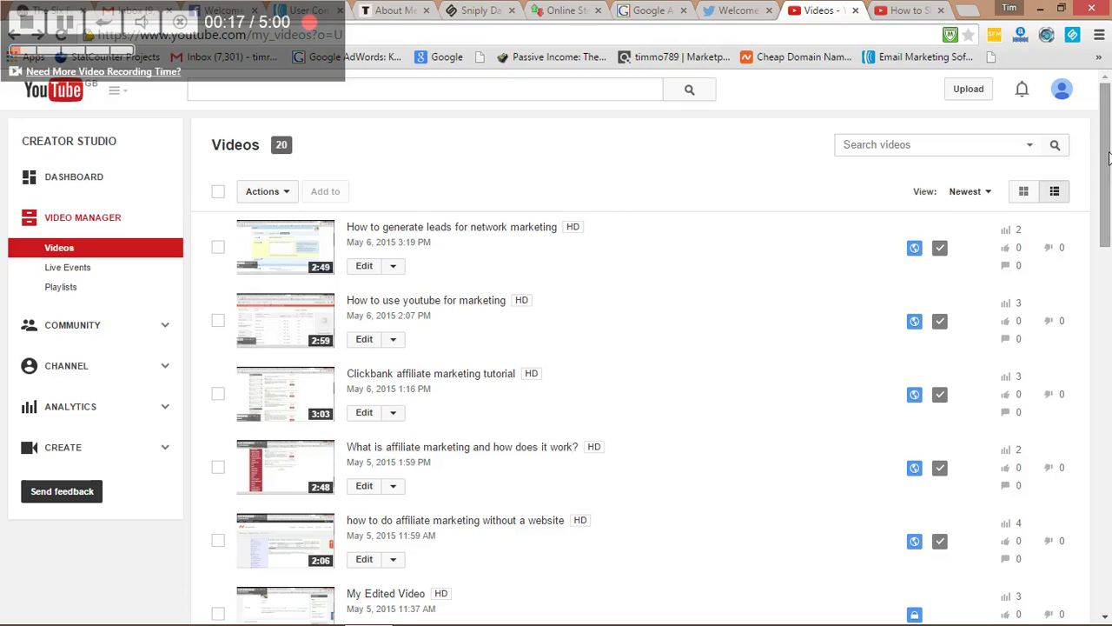
left_click_drag(1108, 156, 1105, 180)
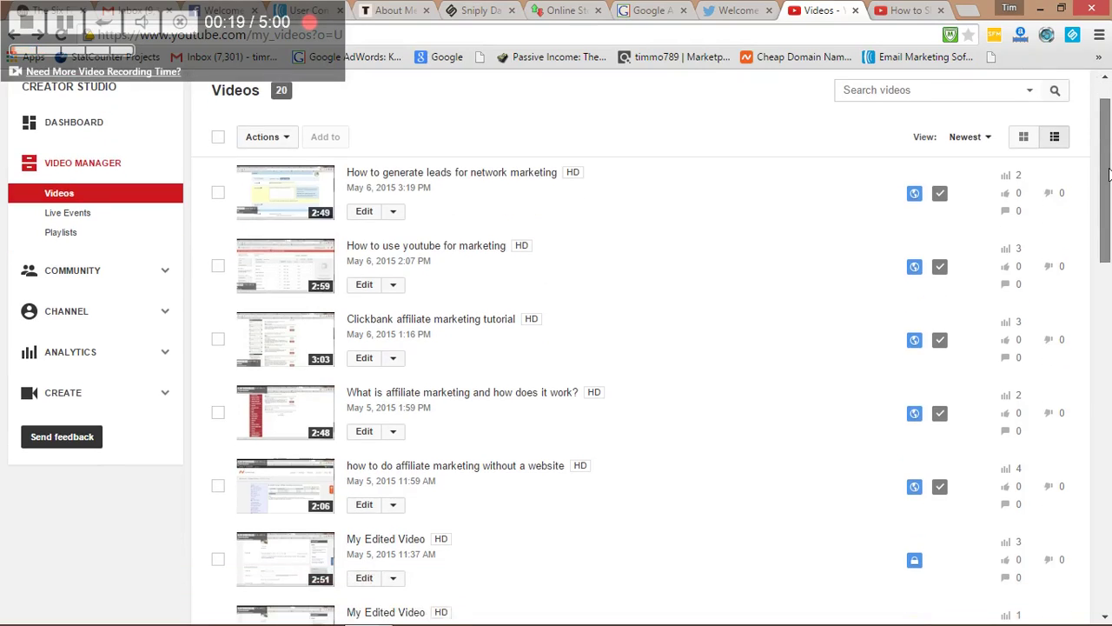
left_click(382, 537)
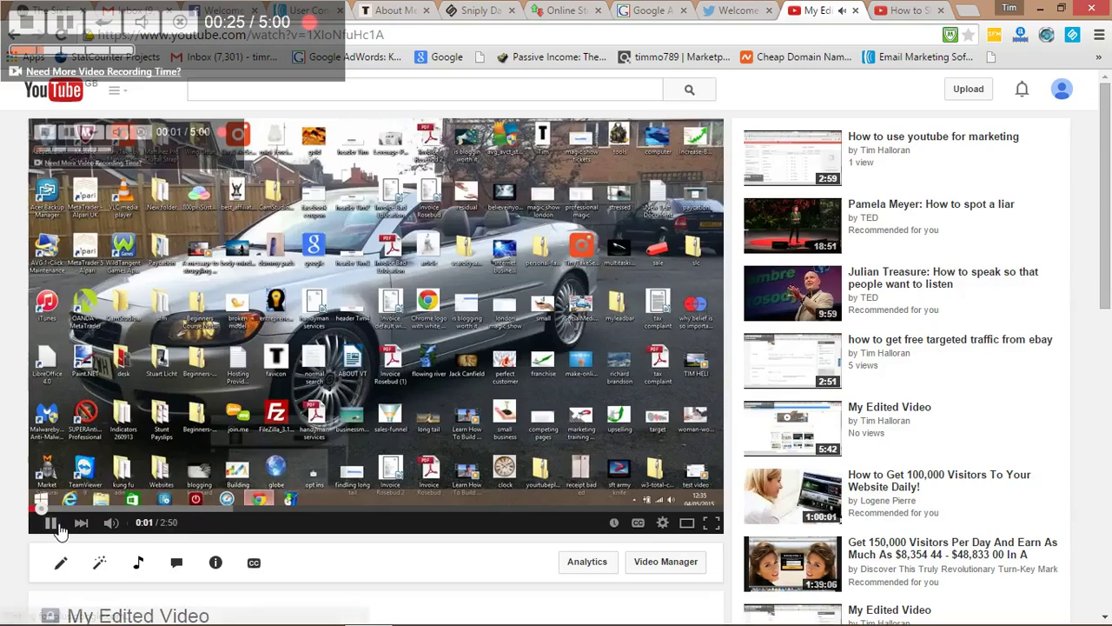
left_click(51, 522)
left_click_drag(1109, 197, 1100, 266)
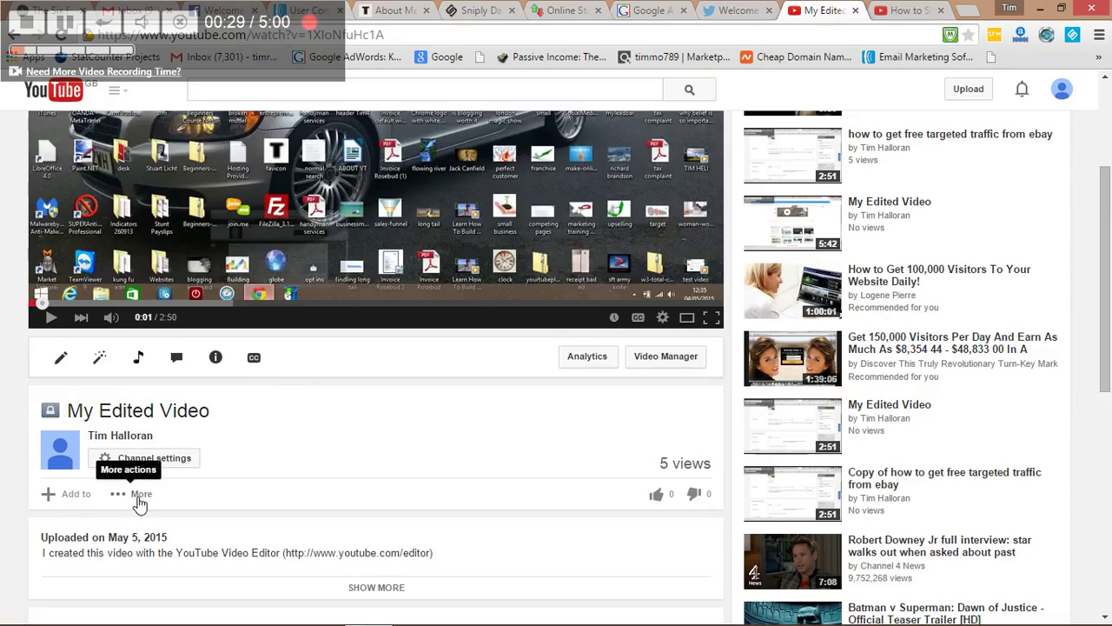
left_click(137, 495)
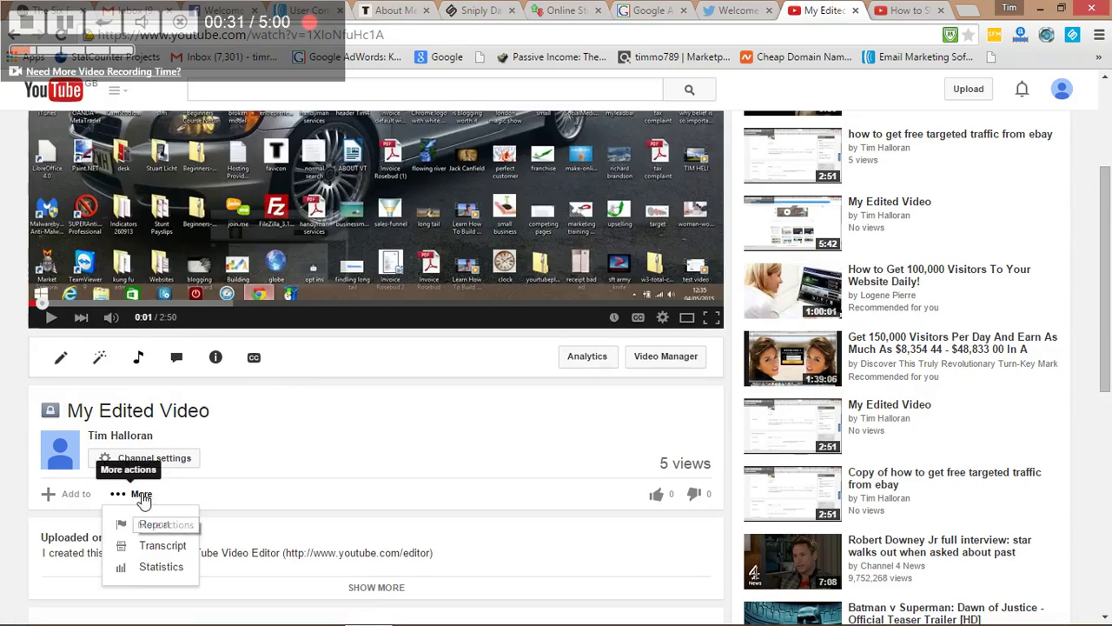
left_click(234, 482)
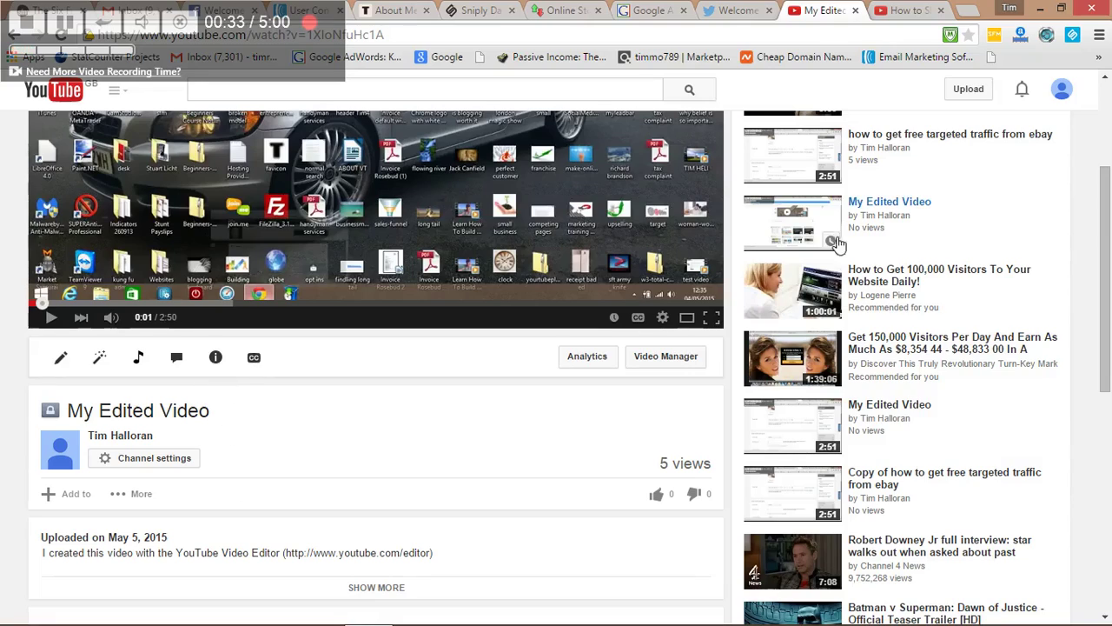
mouse_move(1109, 245)
left_mouse_down()
mouse_move(1110, 282)
mouse_move(1109, 135)
left_mouse_up()
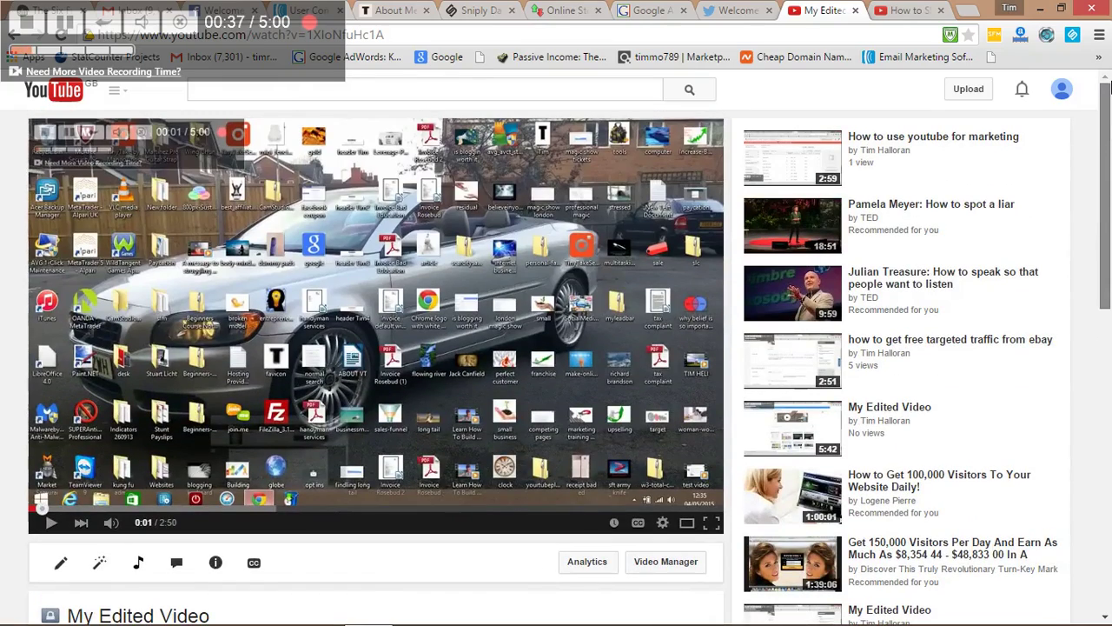
mouse_move(284, 62)
left_mouse_down()
mouse_move(226, 423)
mouse_move(251, 560)
left_mouse_up()
left_click(14, 37)
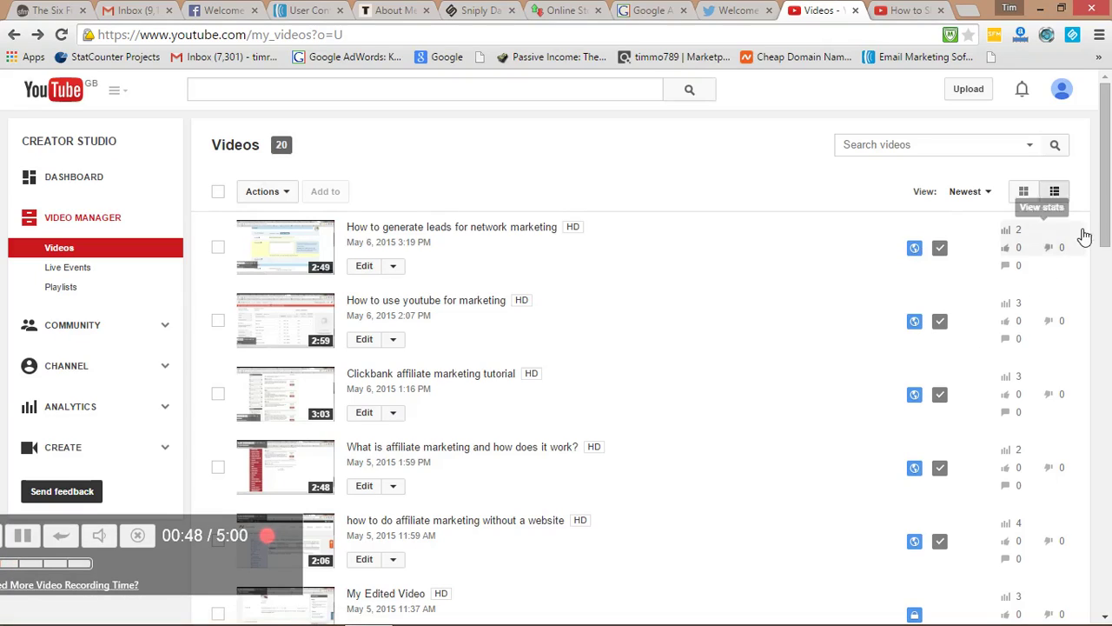
Reload Video Manager and open the Edit page of the May 5 private My Edited Video
left_click(1054, 193)
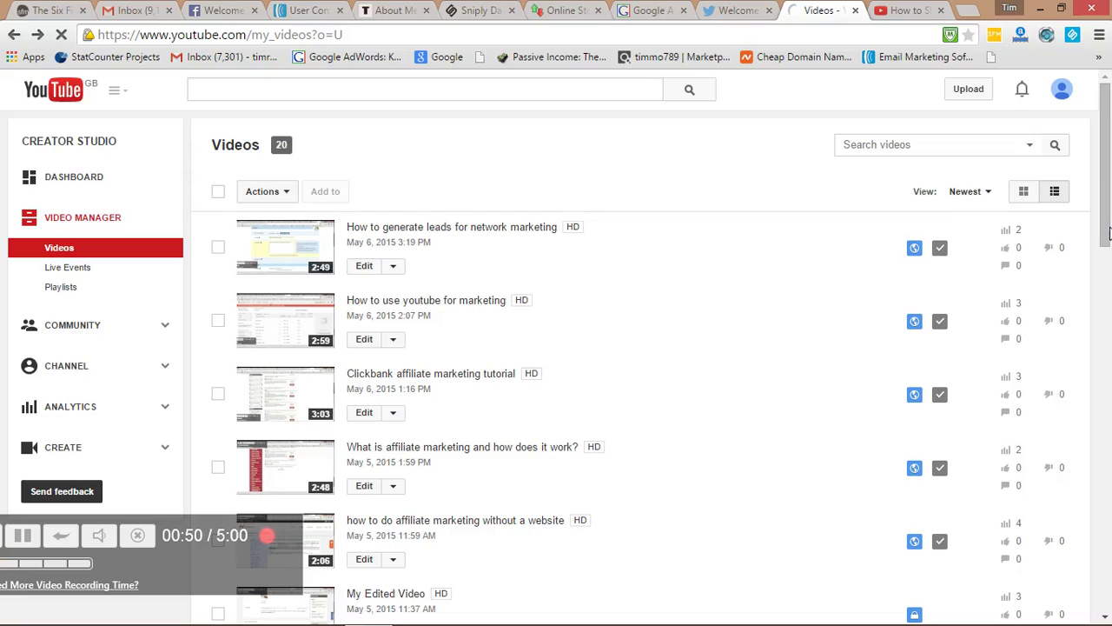
scroll(1107, 233, "down", 1)
scroll(1056, 330, "down", 1)
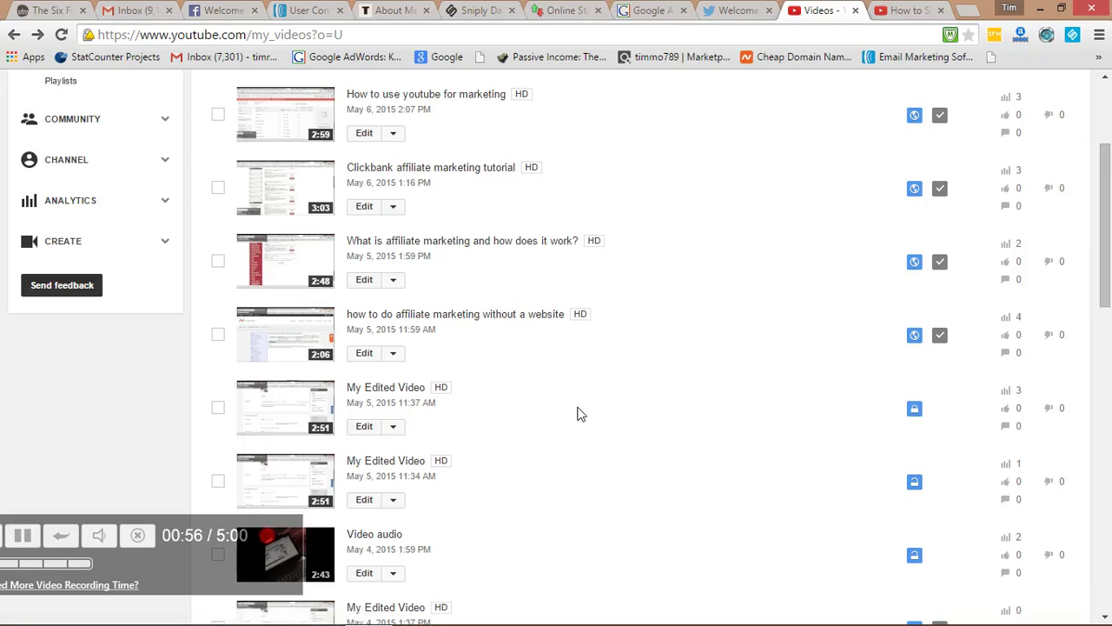
left_click(402, 388)
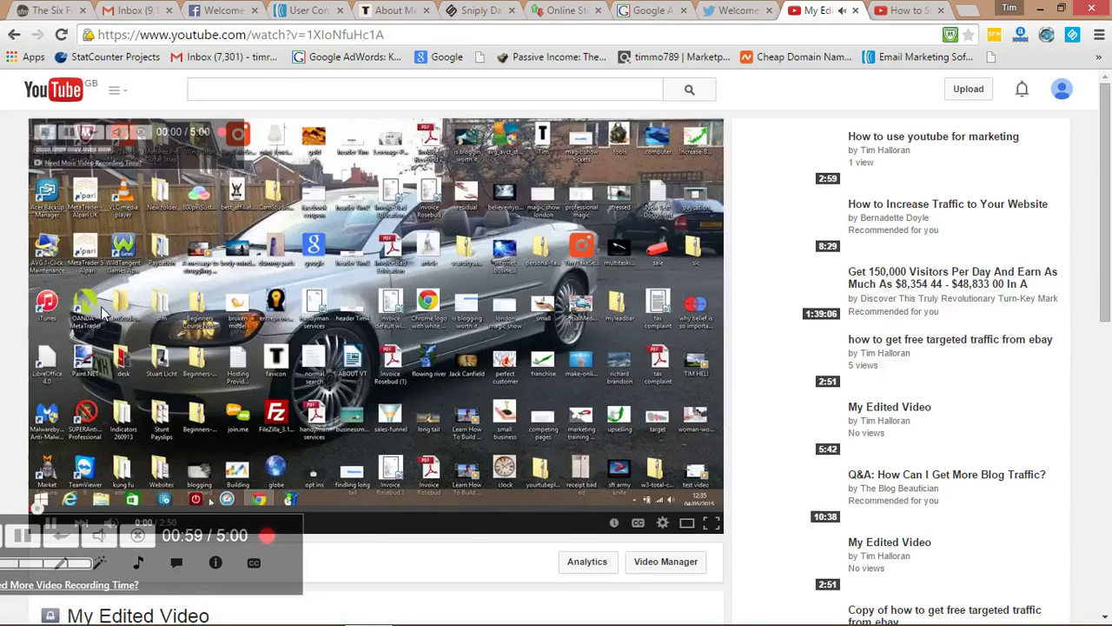
left_click(14, 35)
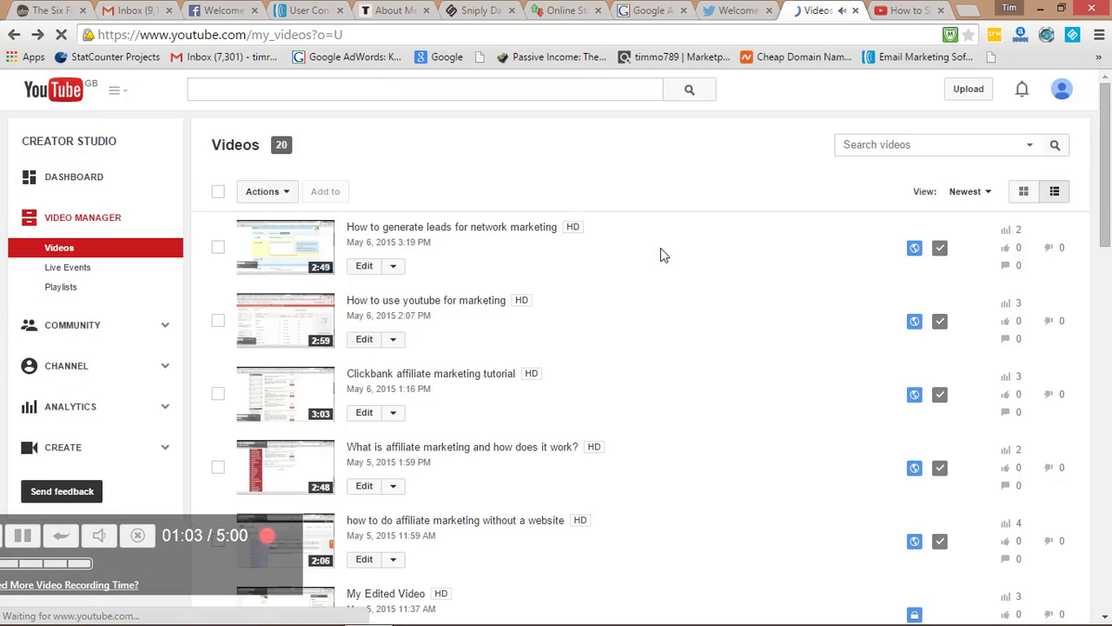
scroll(395, 410, "down", 3)
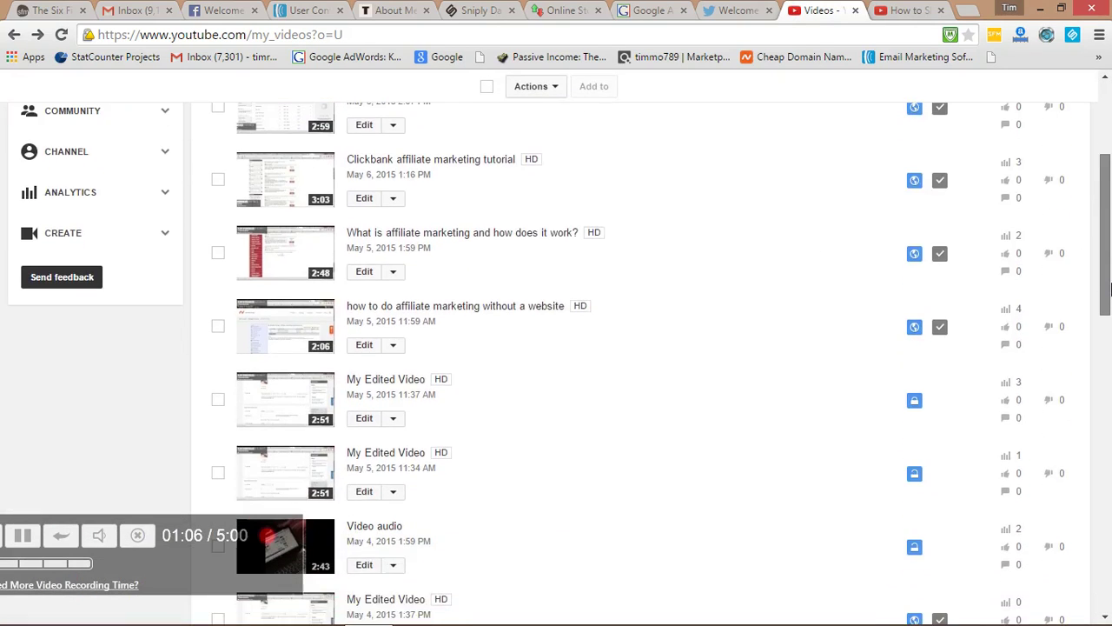
left_click(366, 419)
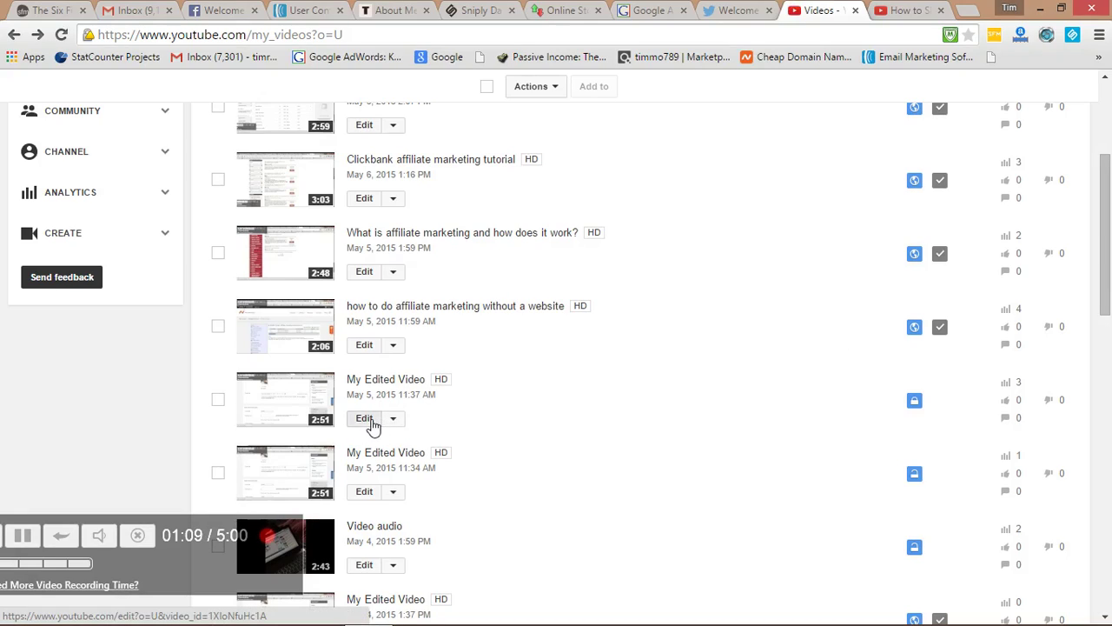
On My Edited Video's edit page, view the Add to playlist options without adding it
left_click(366, 419)
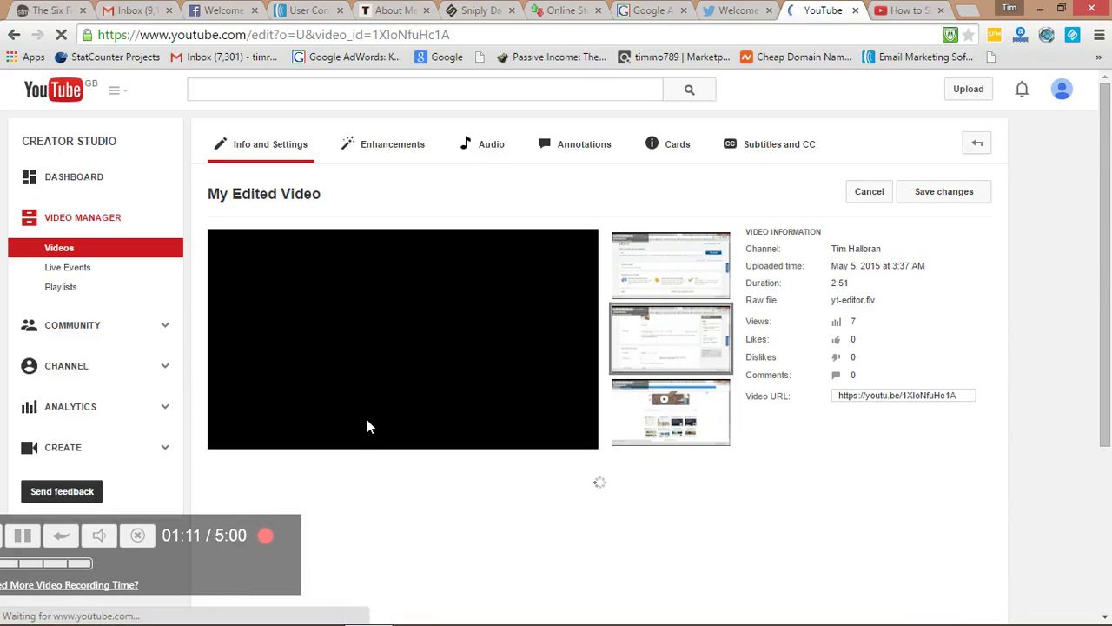
left_click_drag(1108, 261, 1108, 347)
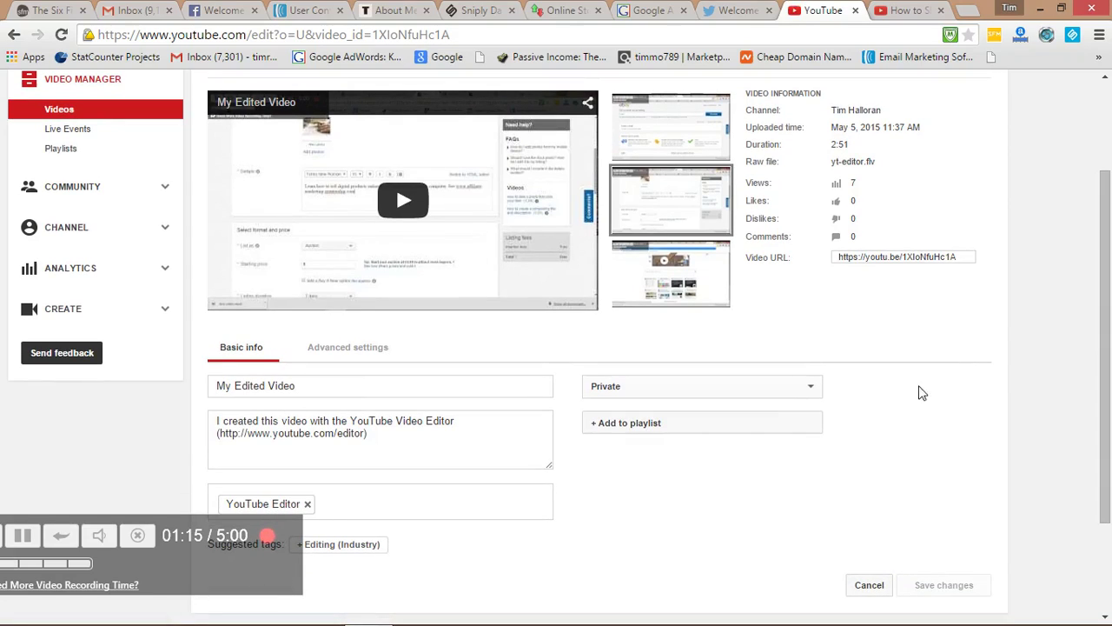
left_click(780, 422)
left_click(778, 422)
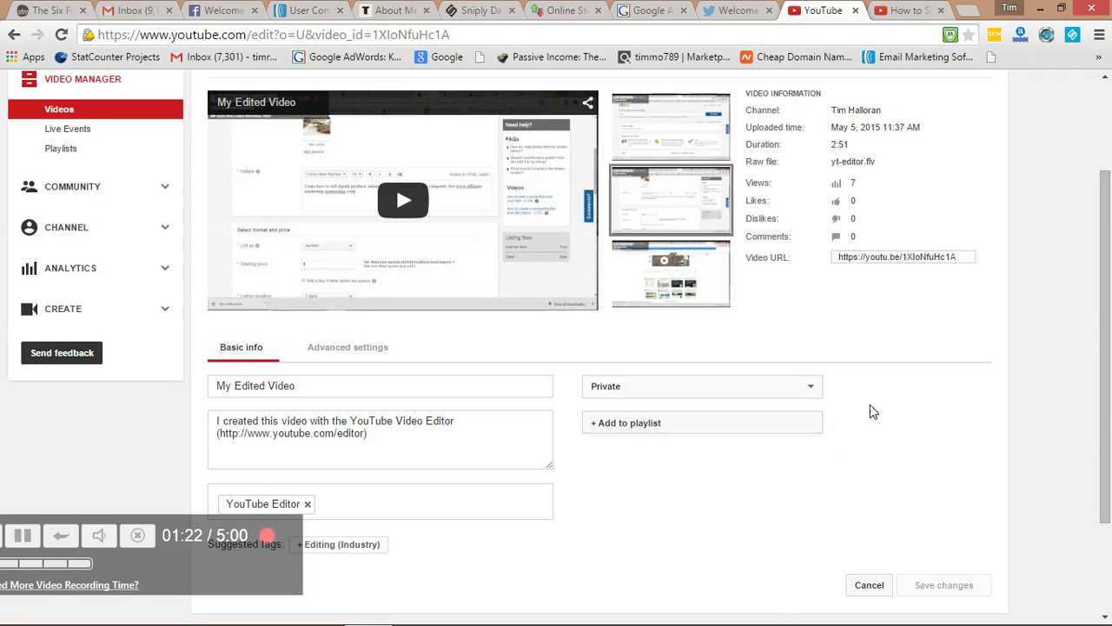
Check the privacy dropdown, keep it Private, and show the Advanced settings
mouse_move(1100, 364)
left_mouse_down()
mouse_move(1107, 459)
mouse_move(1106, 368)
left_mouse_up()
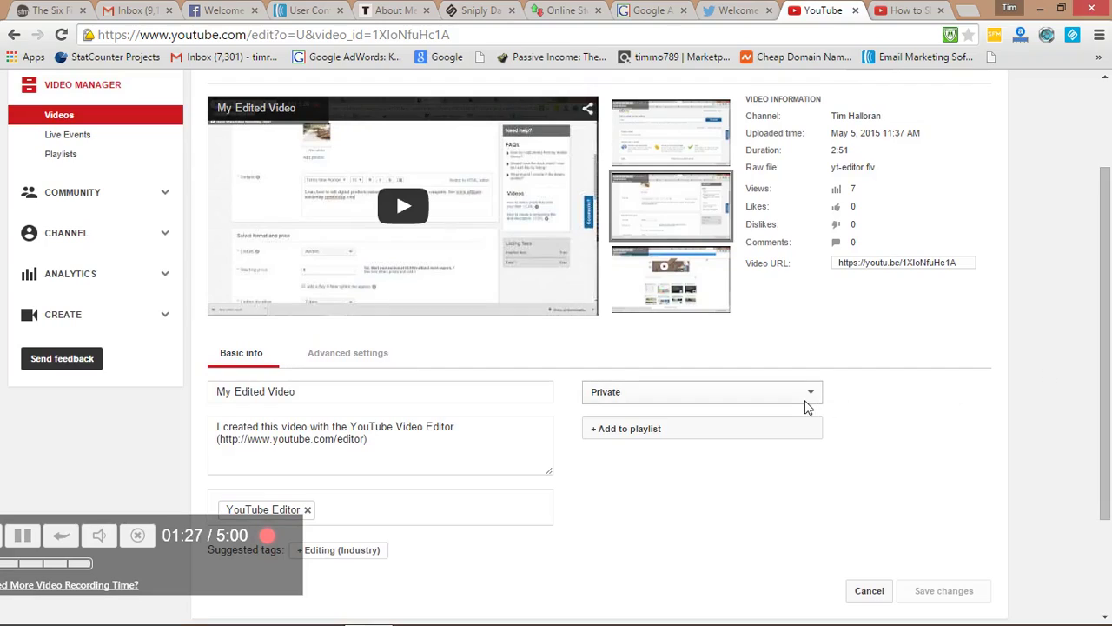
left_click(807, 402)
left_click(793, 432)
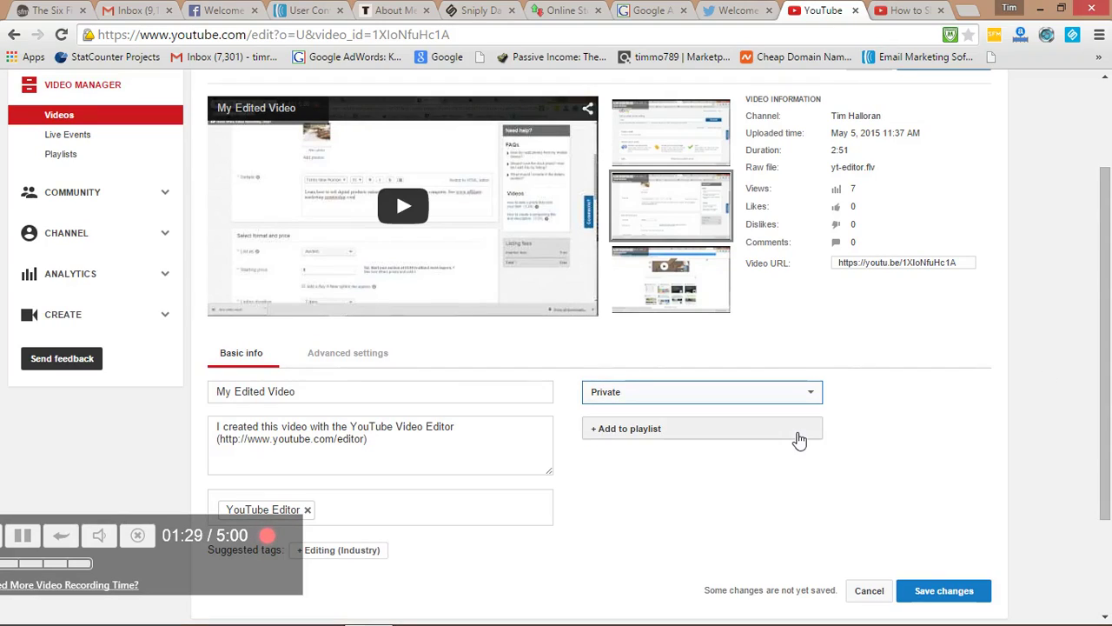
left_click(369, 363)
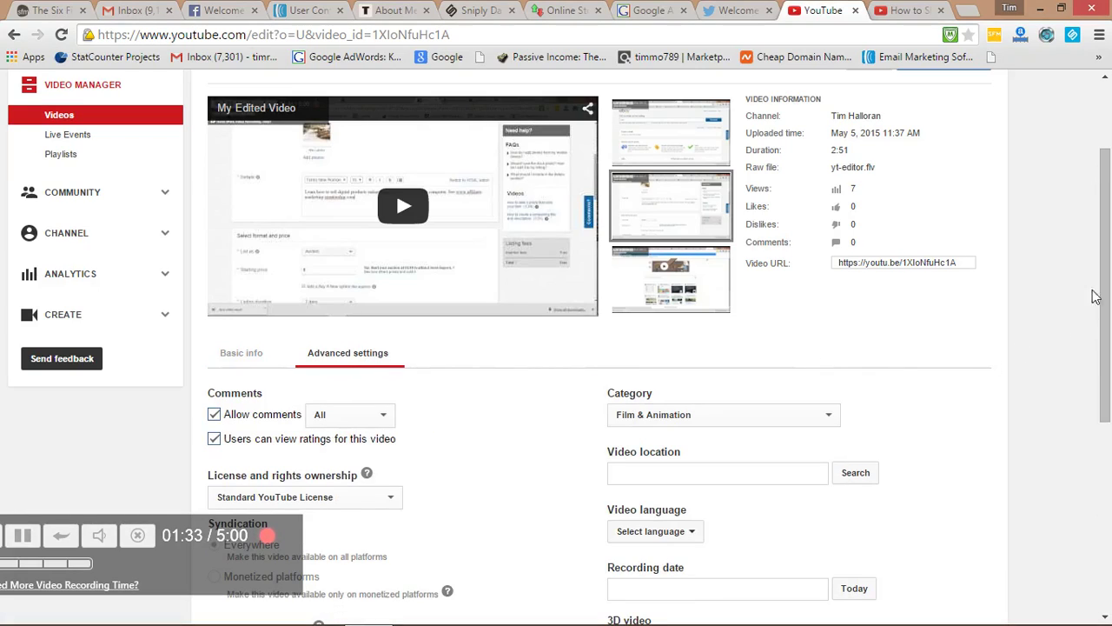
Switch My Edited Video from Private to Unlisted under Basic info, save, and head for Video Manager
mouse_move(1097, 294)
left_mouse_down()
mouse_move(1110, 410)
mouse_move(1110, 315)
left_mouse_up()
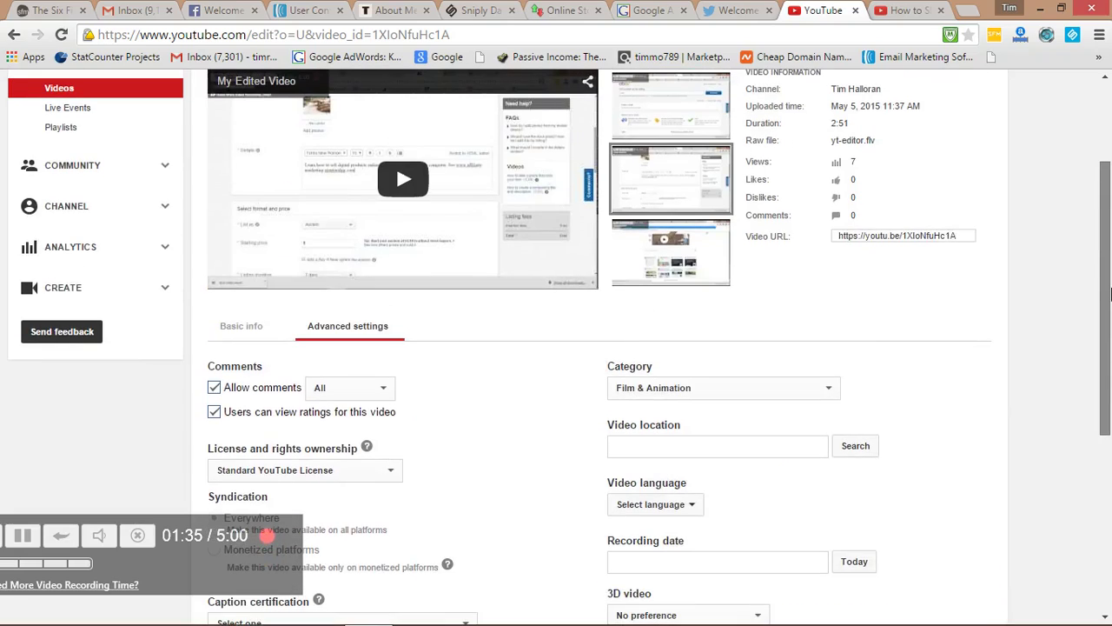
left_click(253, 333)
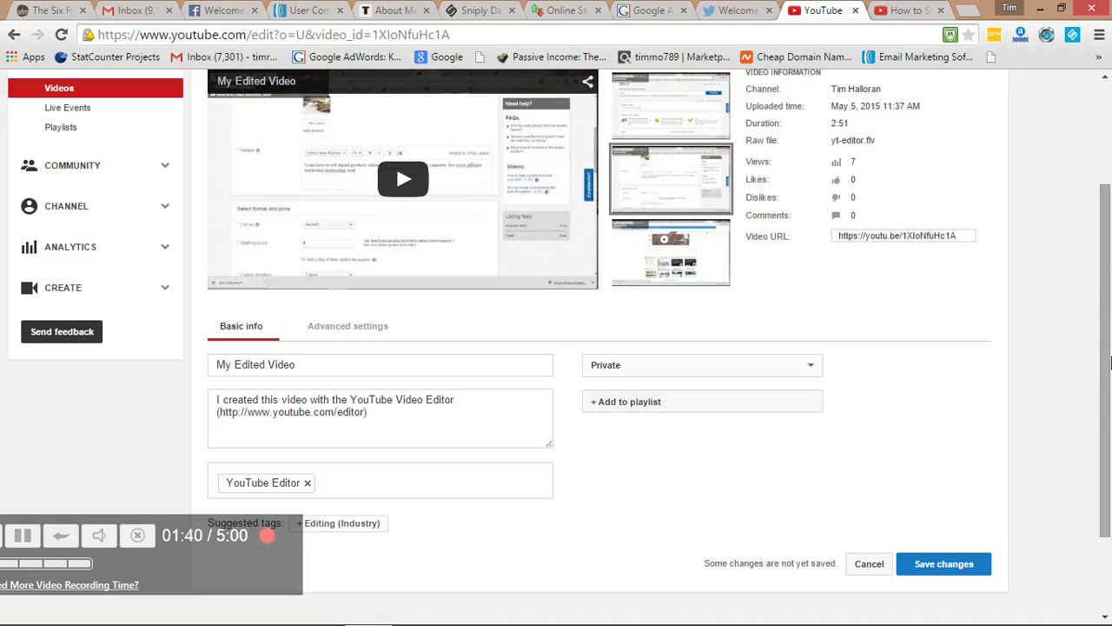
mouse_move(1105, 386)
left_mouse_down()
mouse_move(1110, 469)
mouse_move(1082, 350)
left_mouse_up()
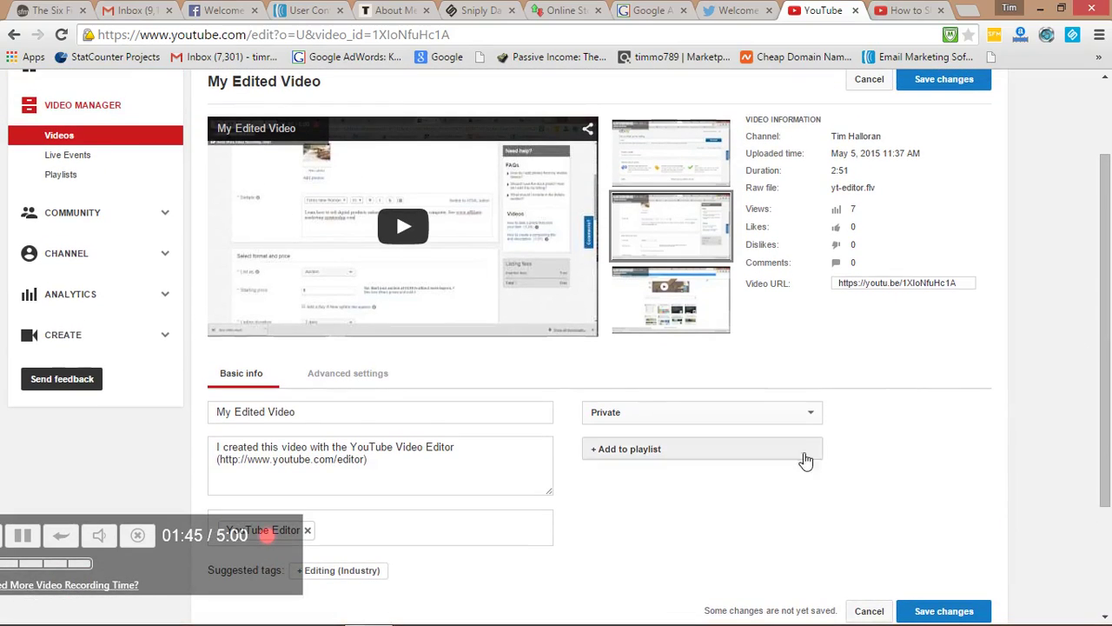
left_click(798, 421)
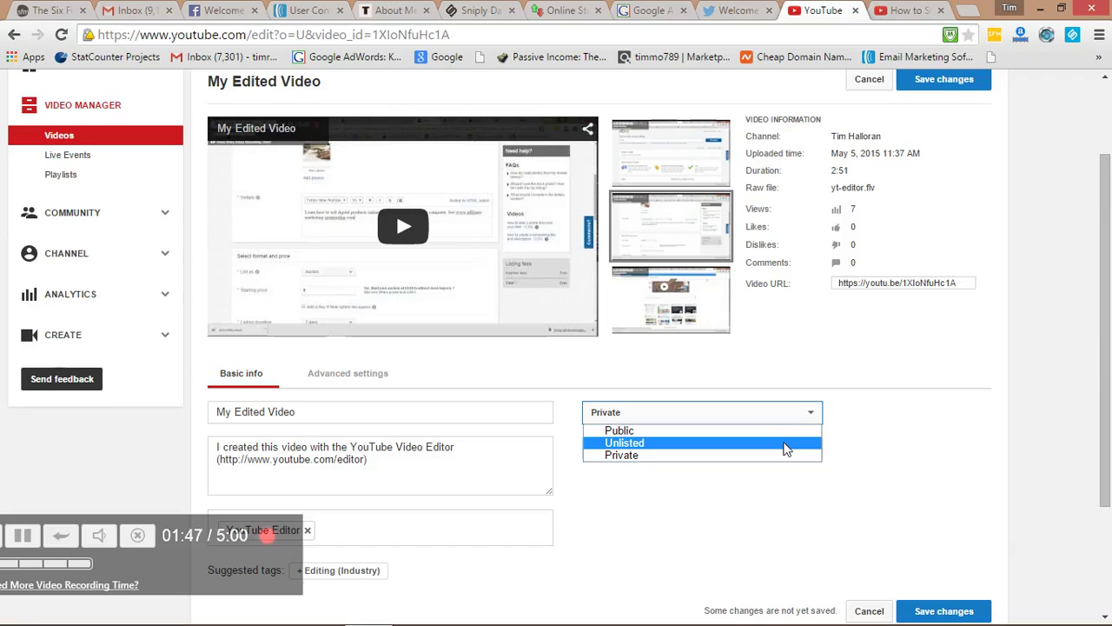
left_click(785, 445)
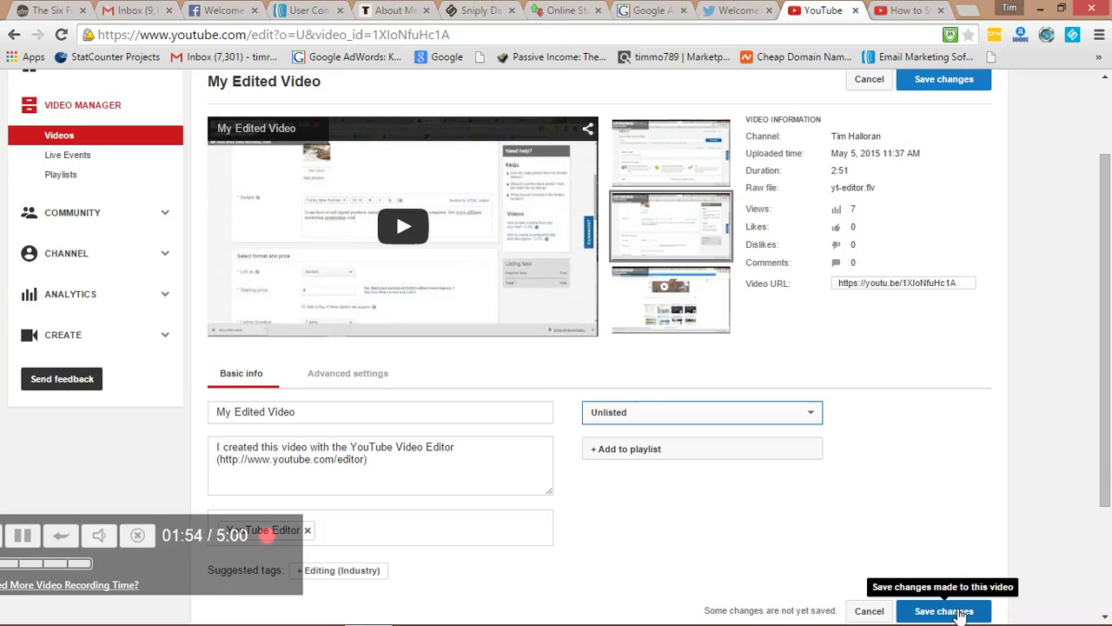
left_click(959, 612)
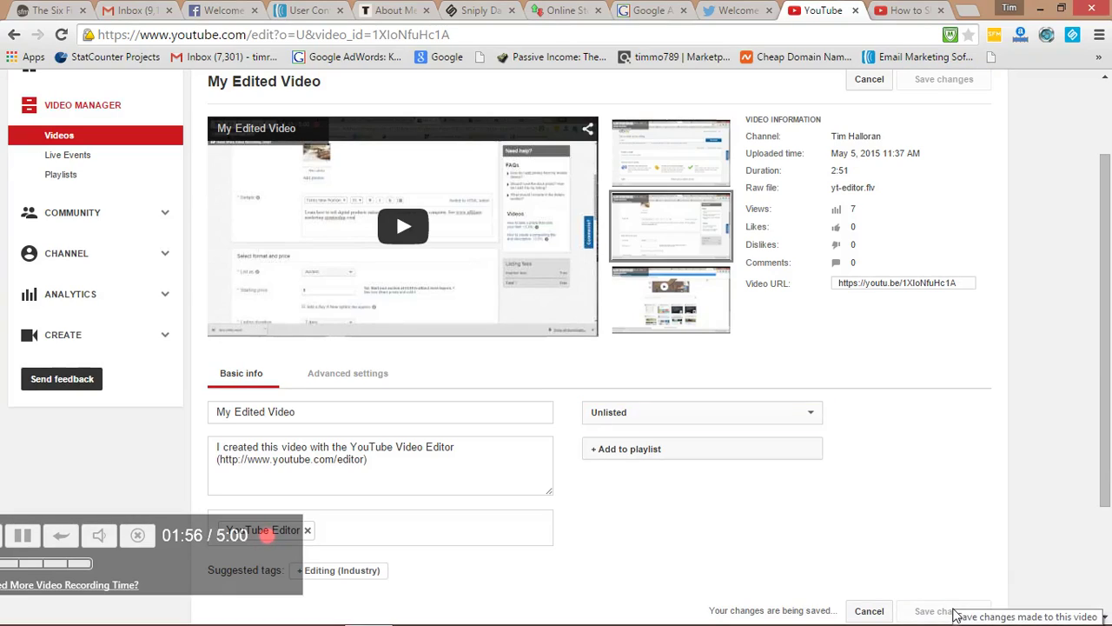
scroll(348, 391, "up", 2)
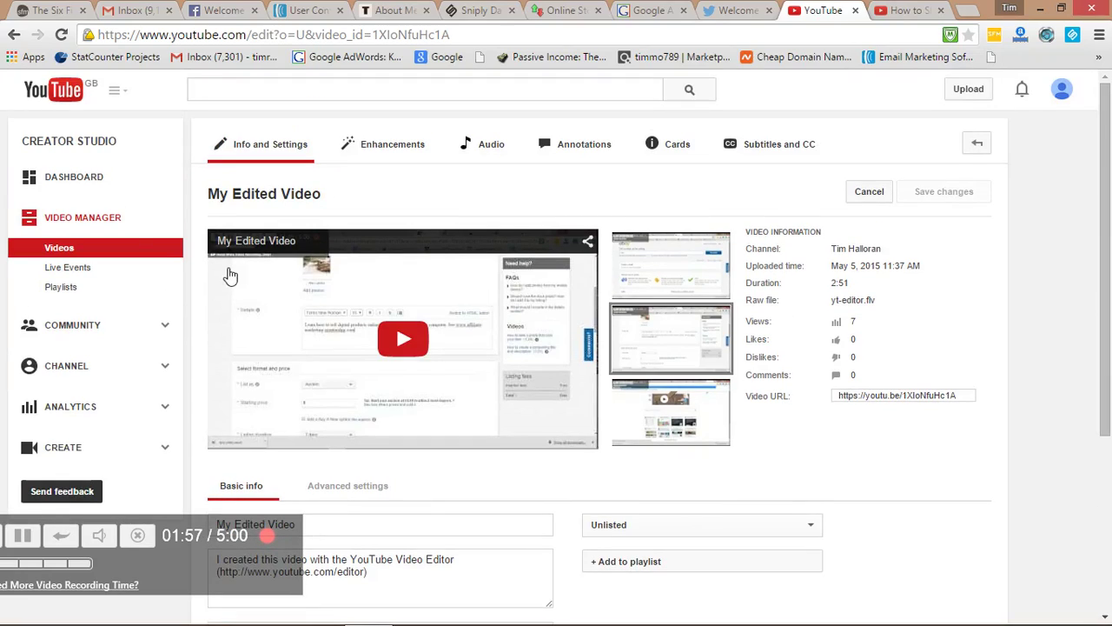
left_click(109, 224)
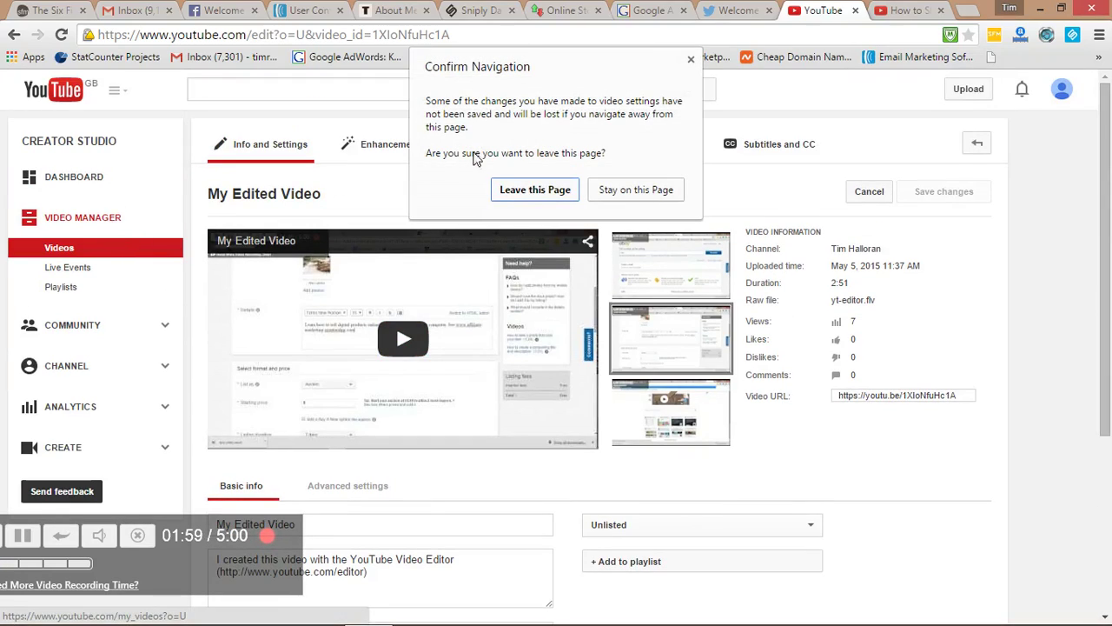
left_click(504, 189)
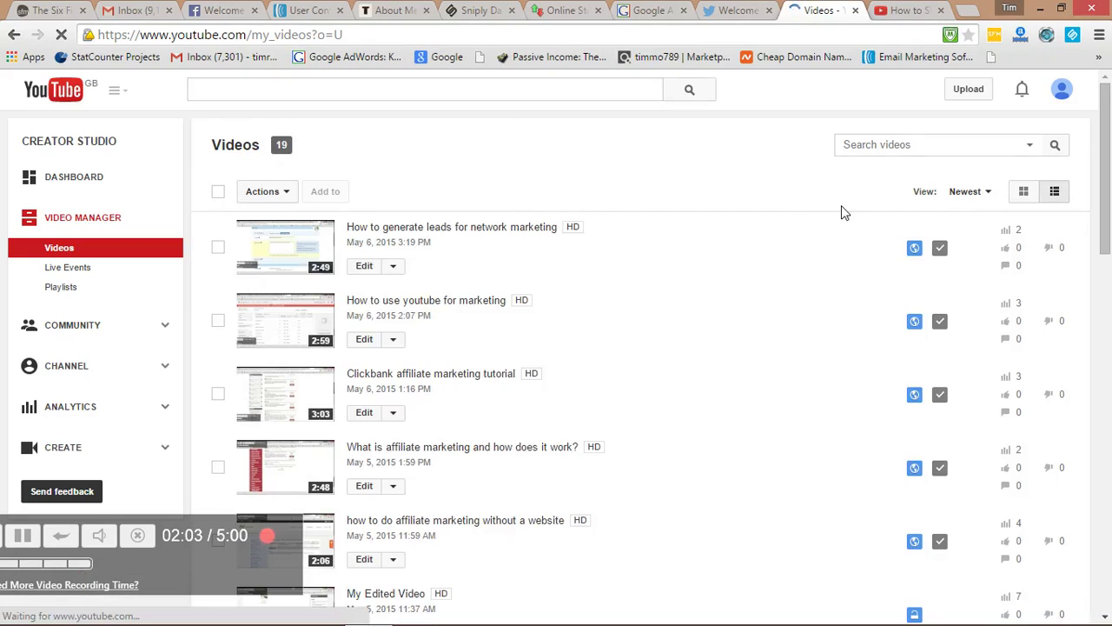
left_click_drag(1109, 185, 1109, 224)
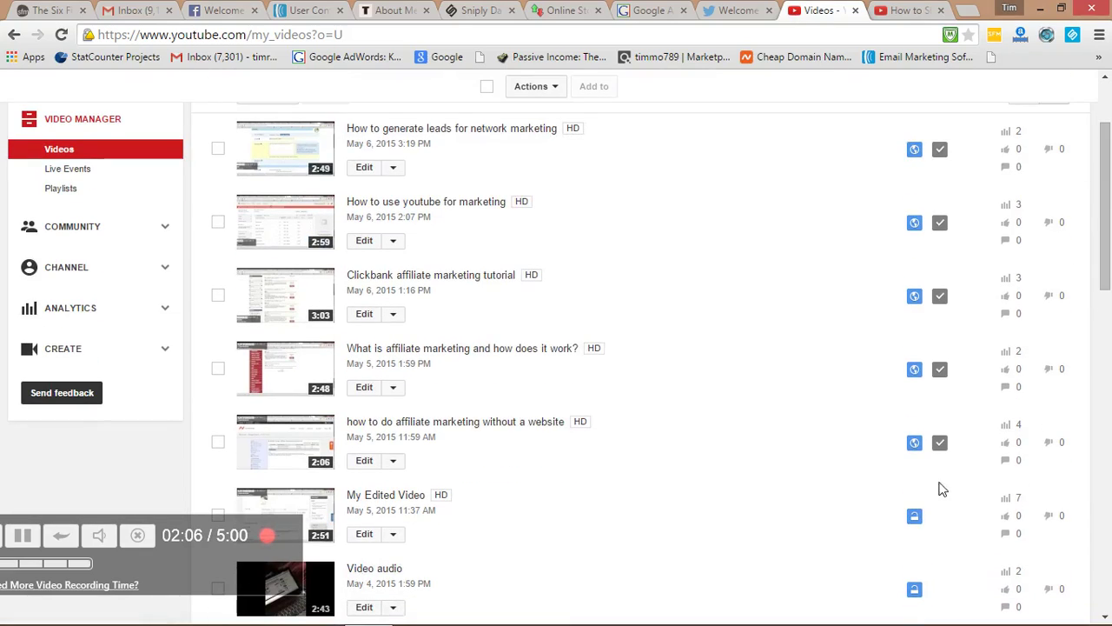
left_click(924, 518)
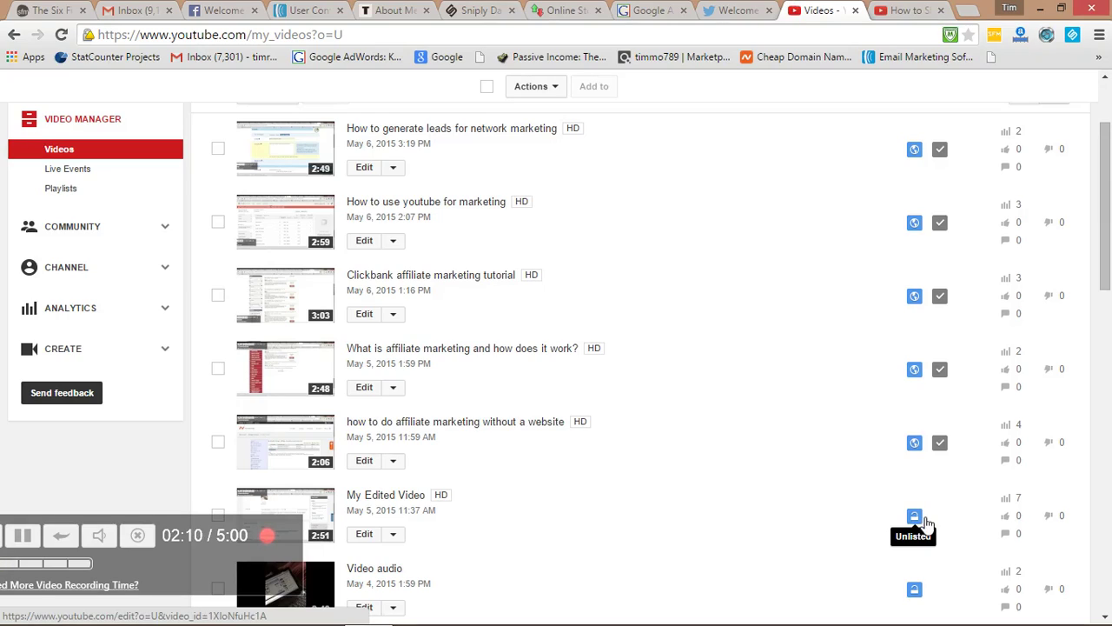
left_click(394, 497)
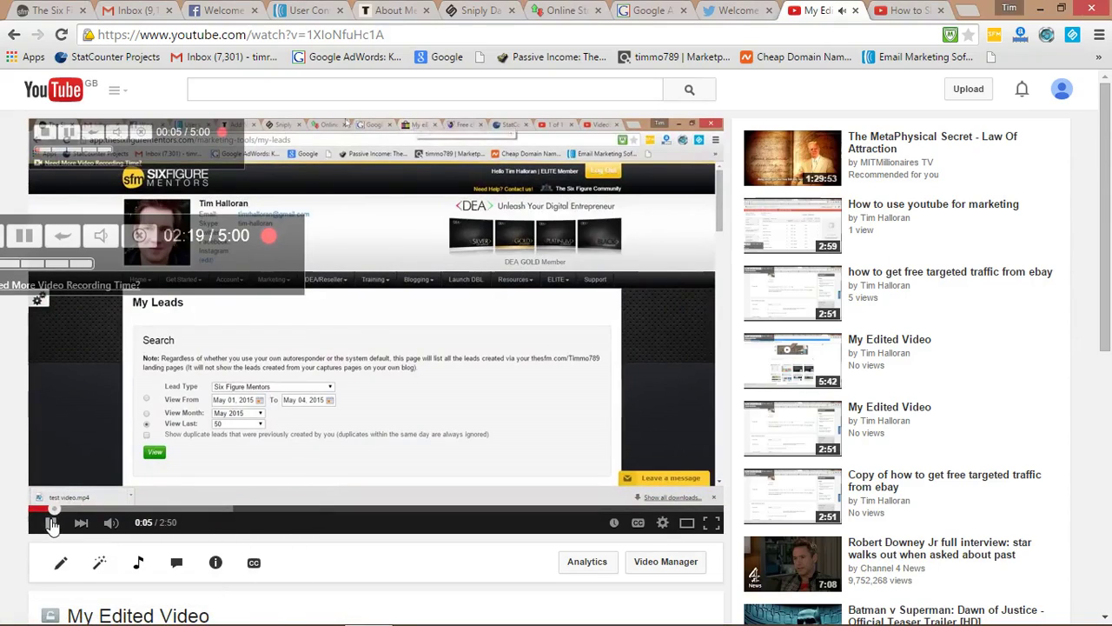
Pause My Edited Video and show its Share > Embed iframe code
left_click(52, 524)
left_click_drag(1109, 163, 1109, 294)
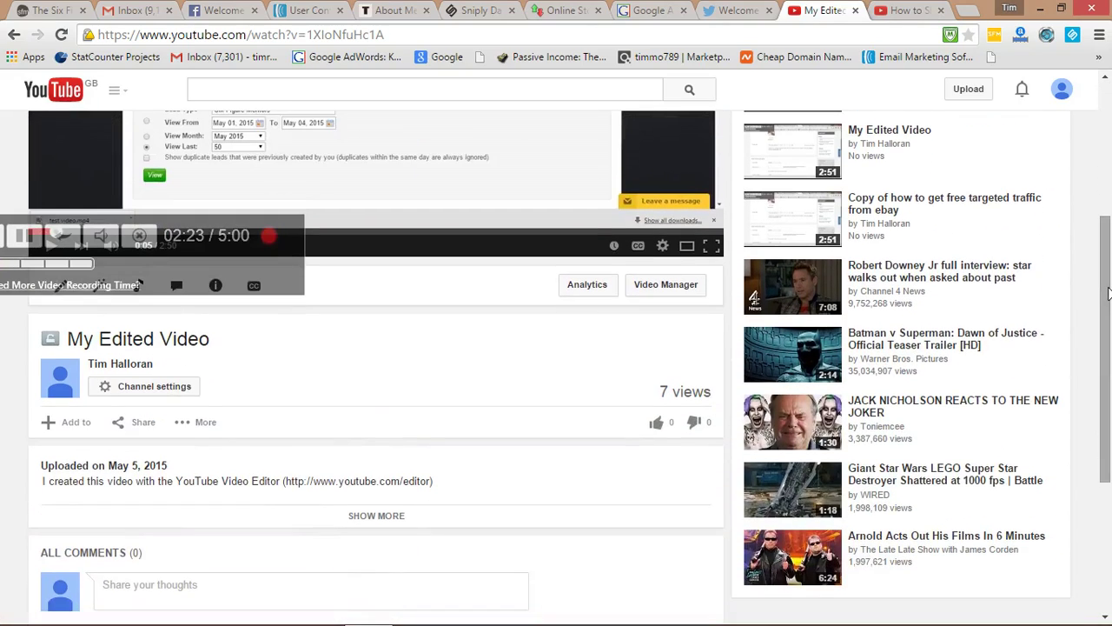
left_click(138, 432)
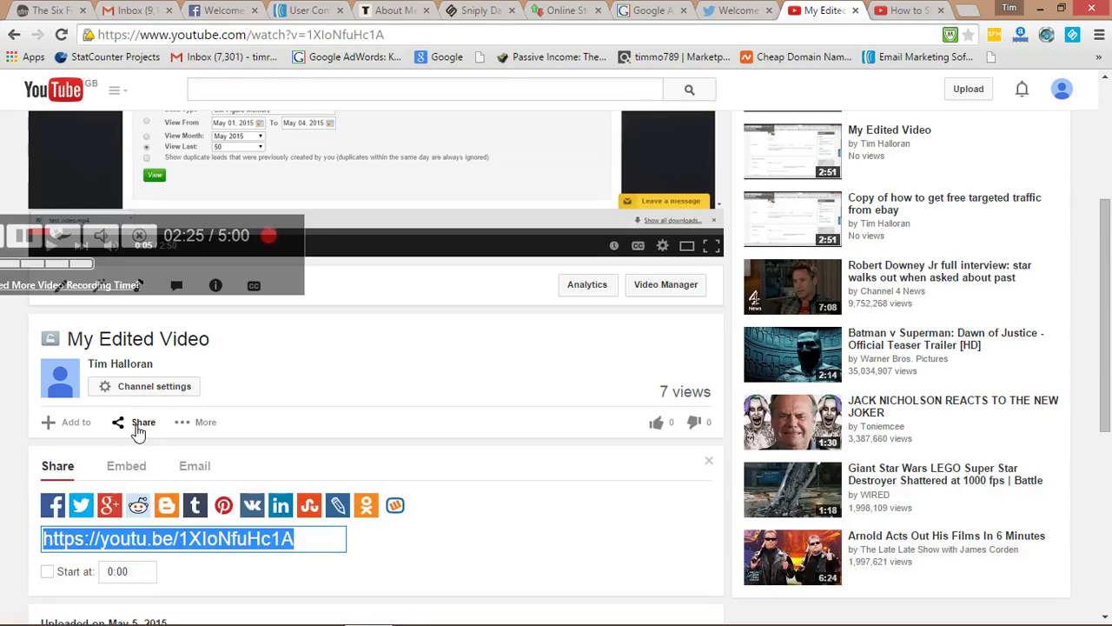
left_click(142, 467)
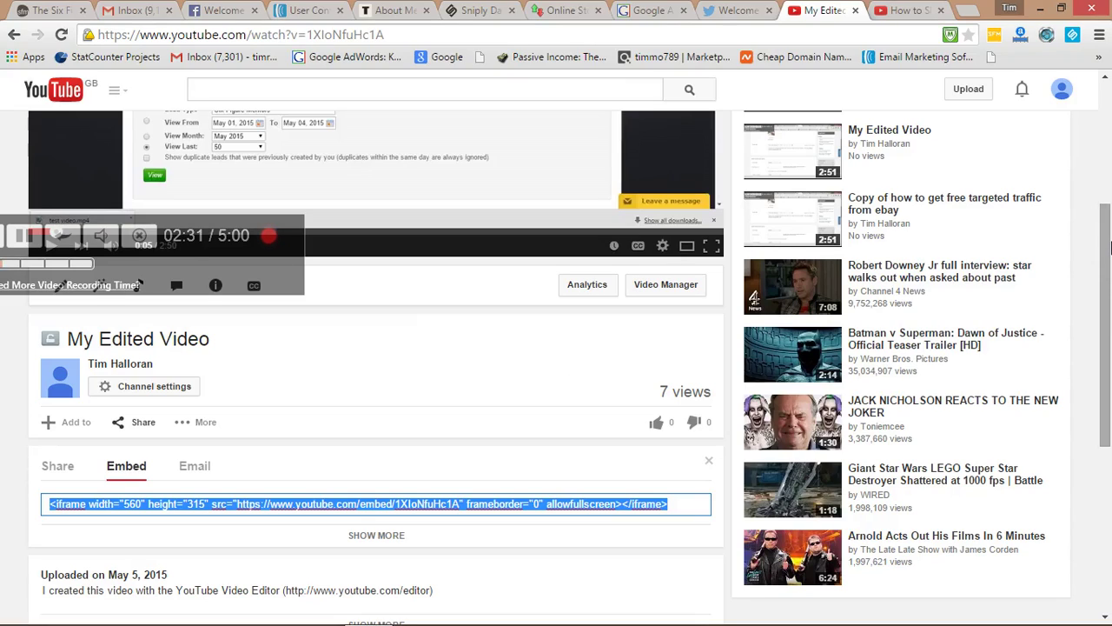
right_click(1104, 249)
left_click_drag(1106, 249, 1106, 93)
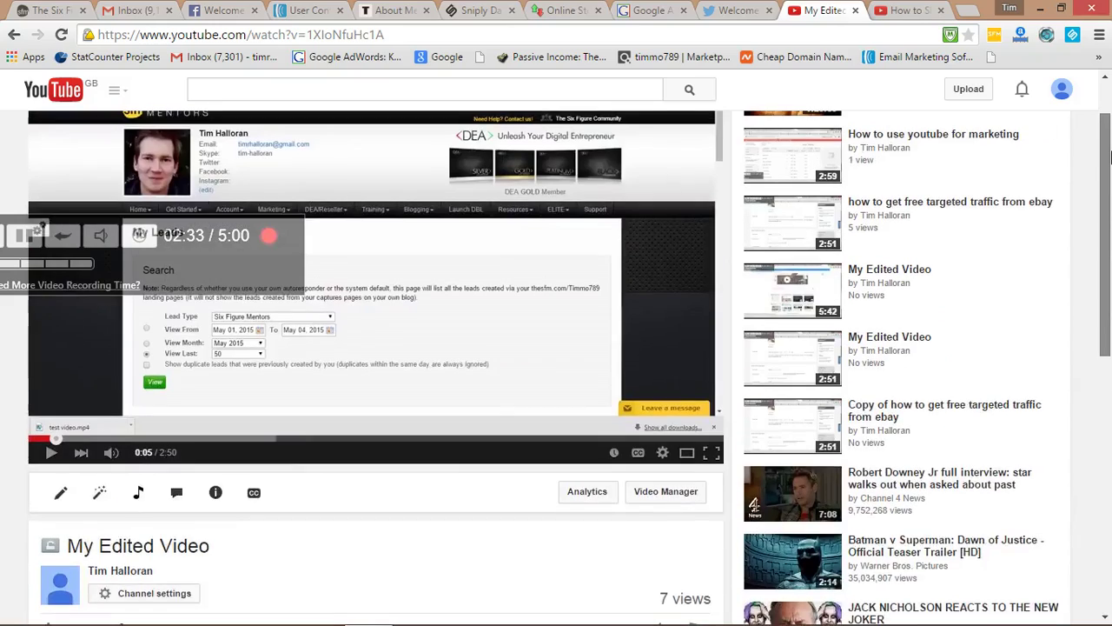
left_click(501, 88)
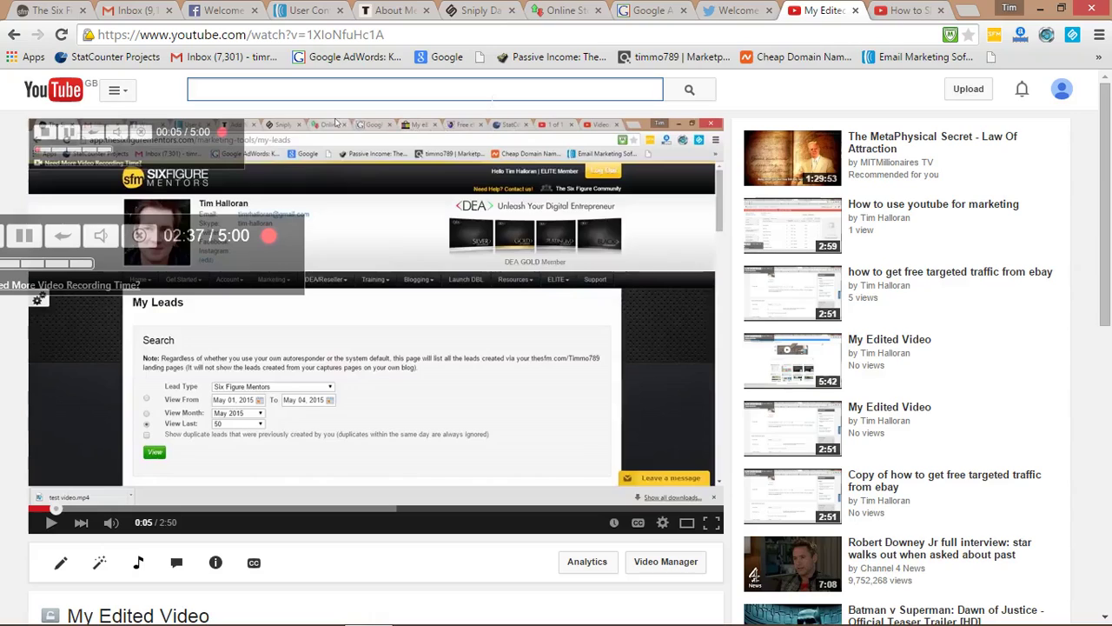
left_click_drag(1106, 186, 1109, 312)
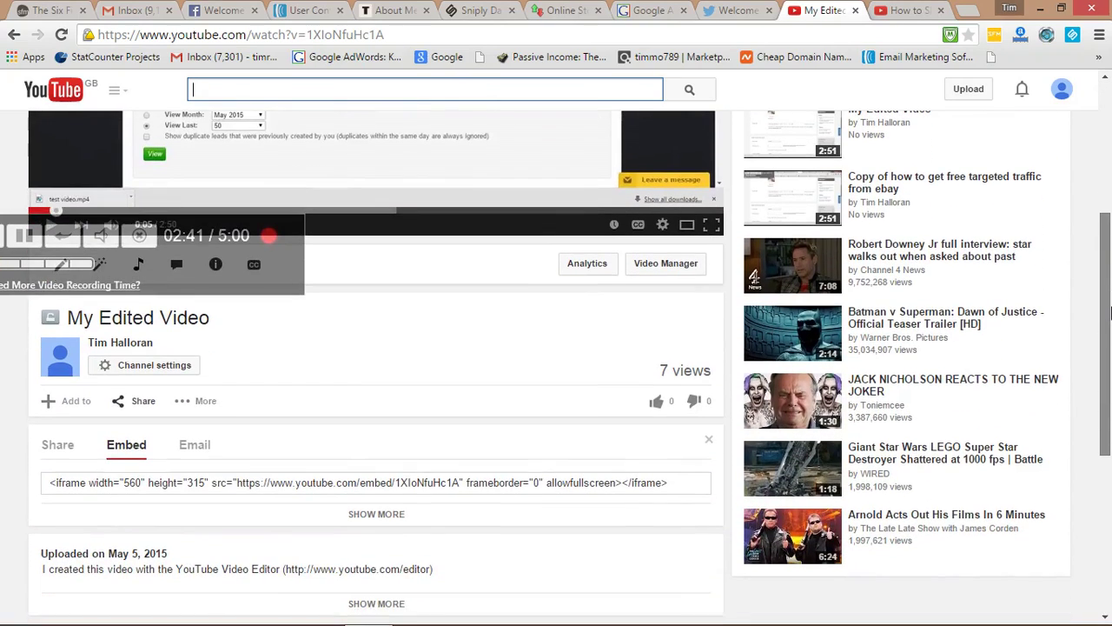
left_click_drag(1109, 312, 1110, 181)
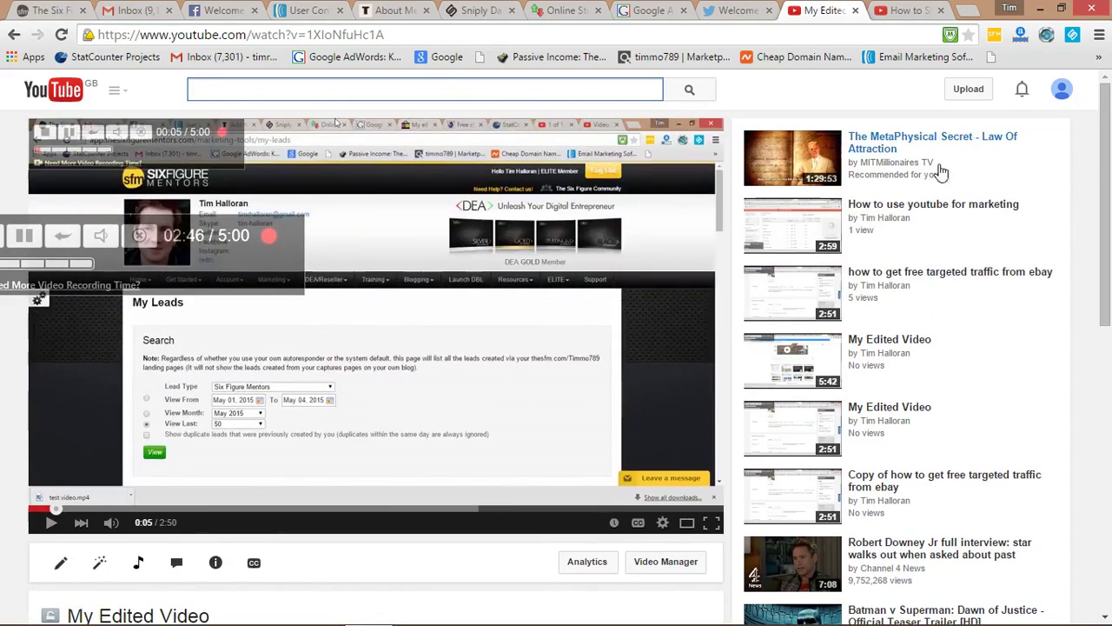
Go back to Video Manager and open the May 4 private My Edited Video for editing
left_click(14, 35)
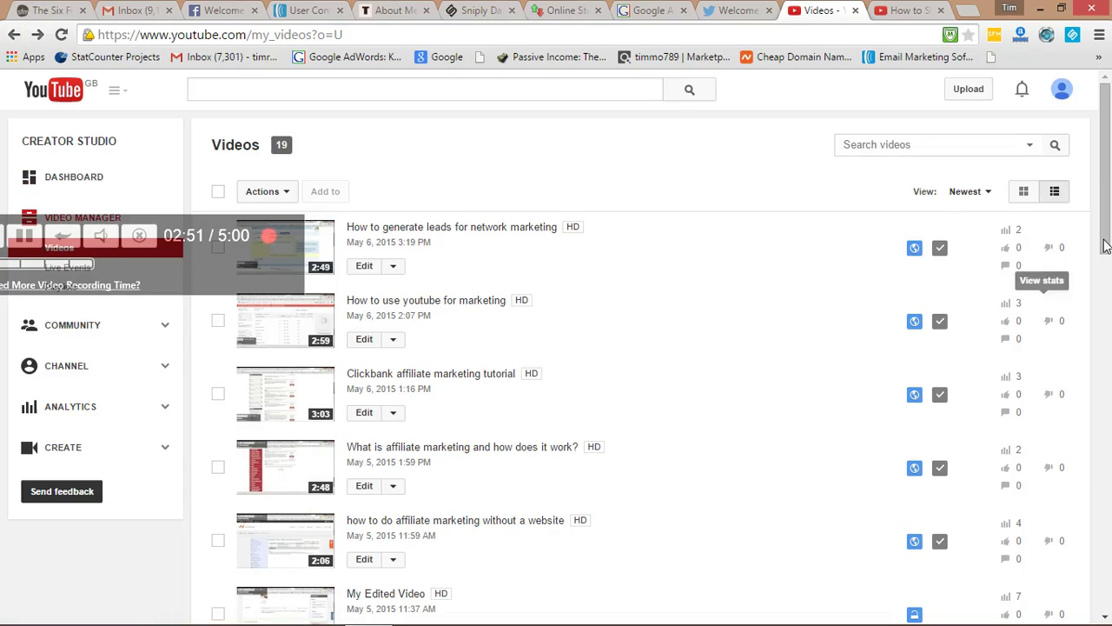
left_click_drag(1110, 204, 1110, 361)
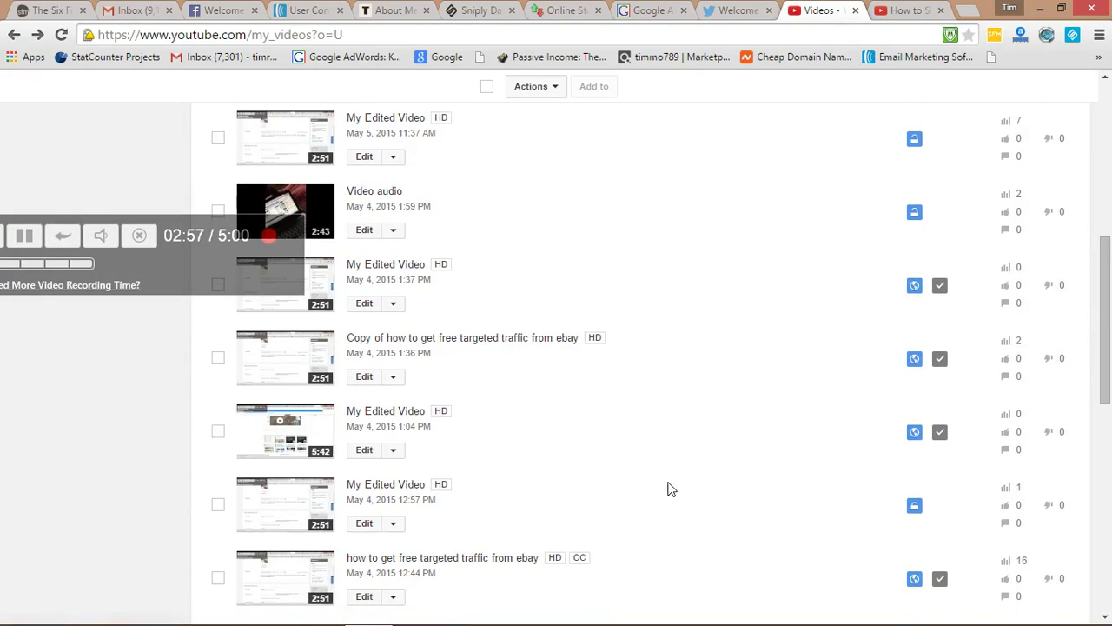
left_click(371, 524)
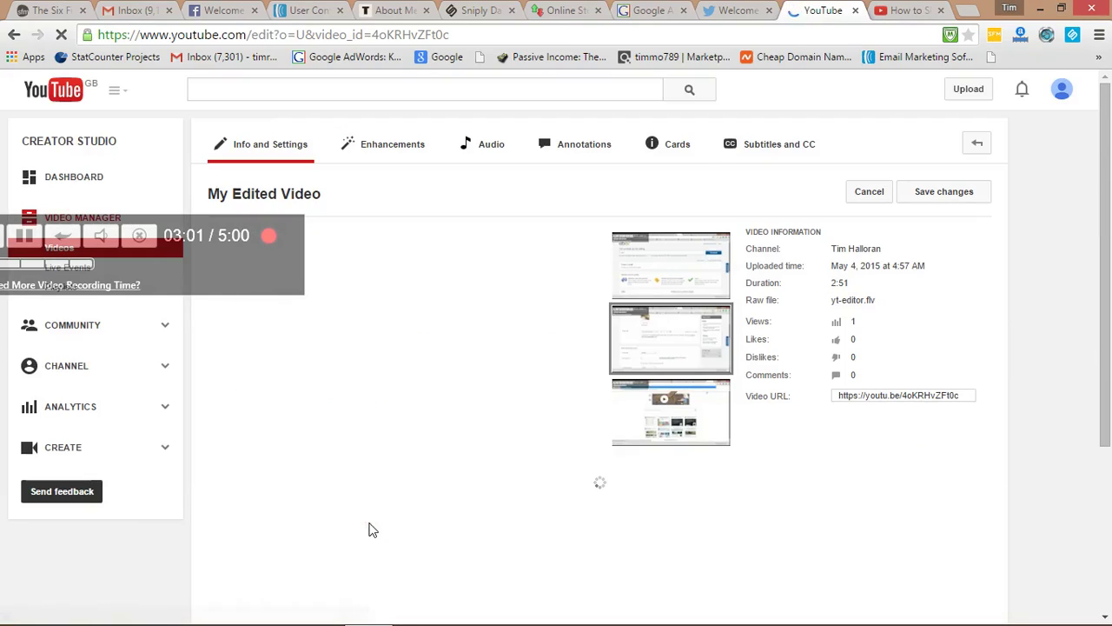
left_click_drag(1109, 233, 1100, 325)
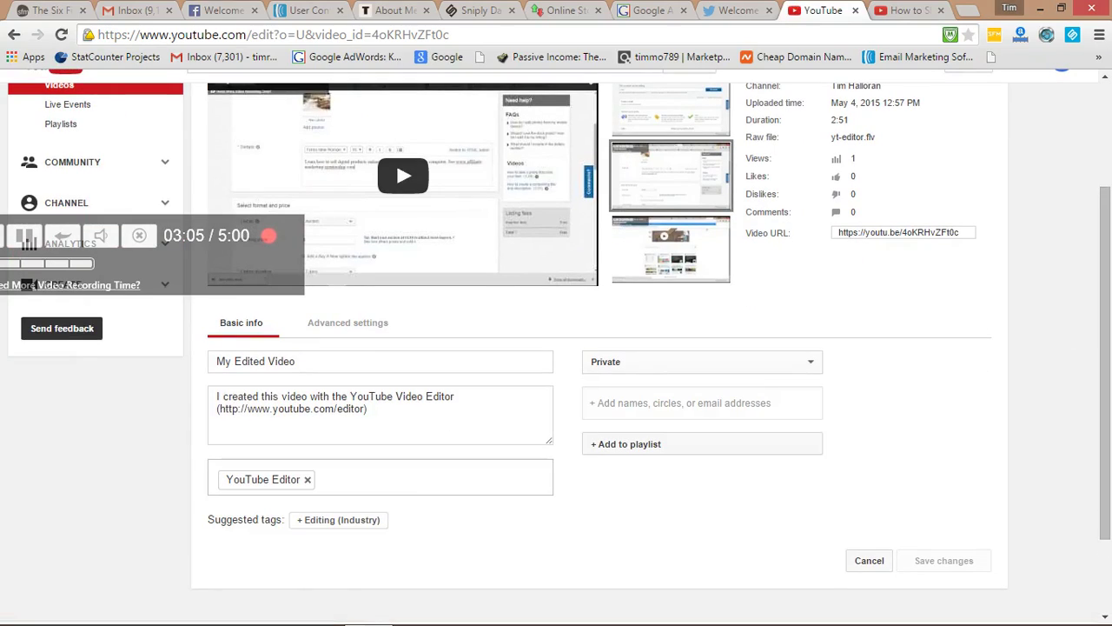
left_click(665, 446)
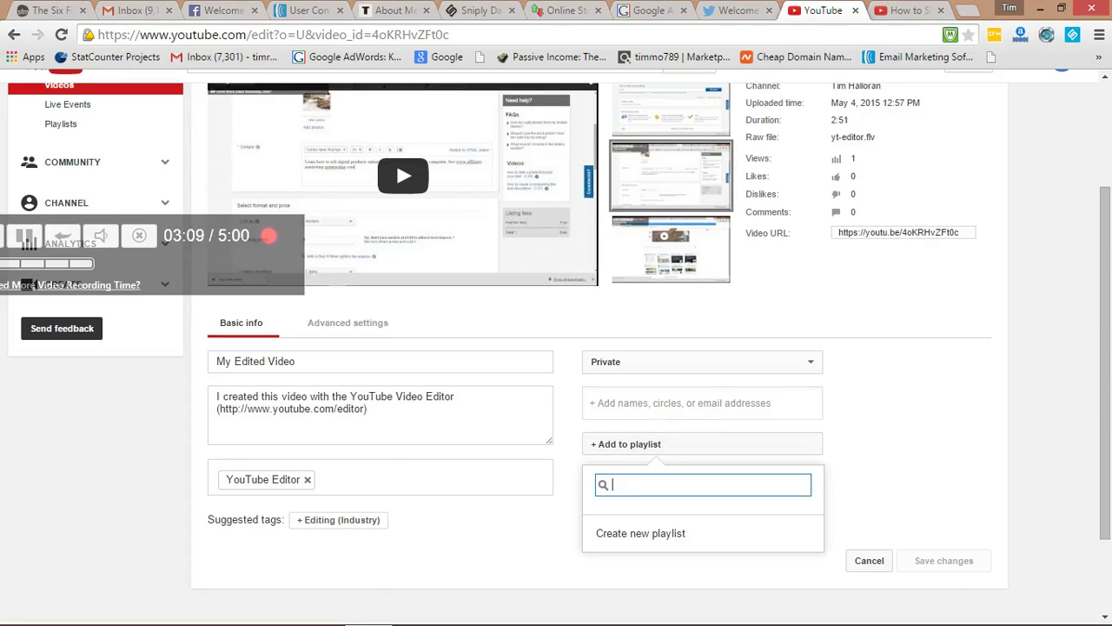
left_click(644, 402)
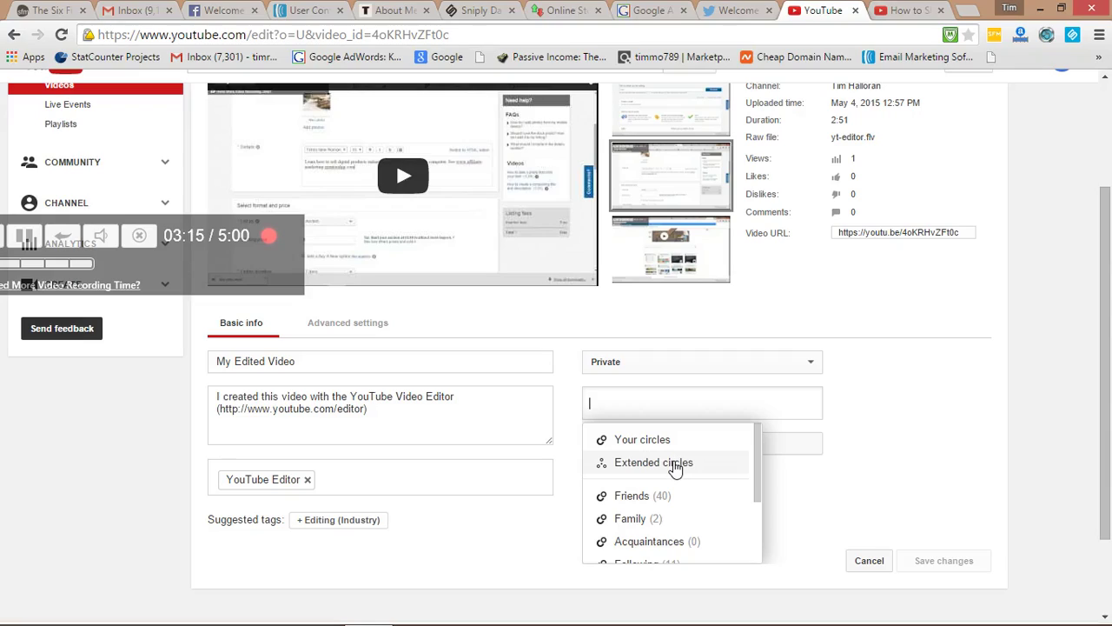
key("Up")
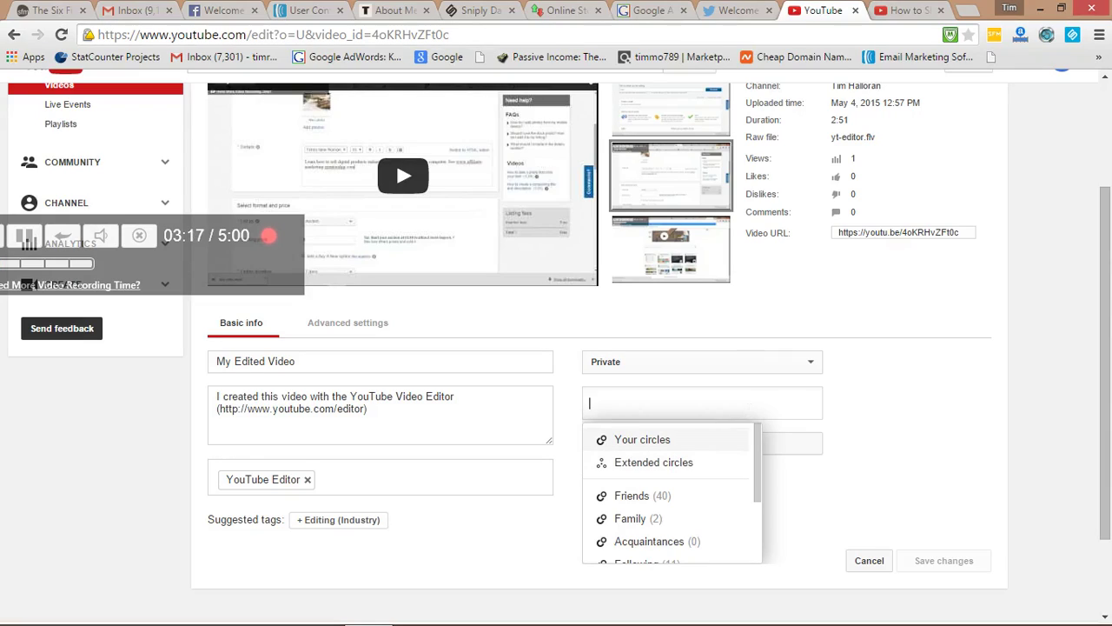
left_click(863, 403)
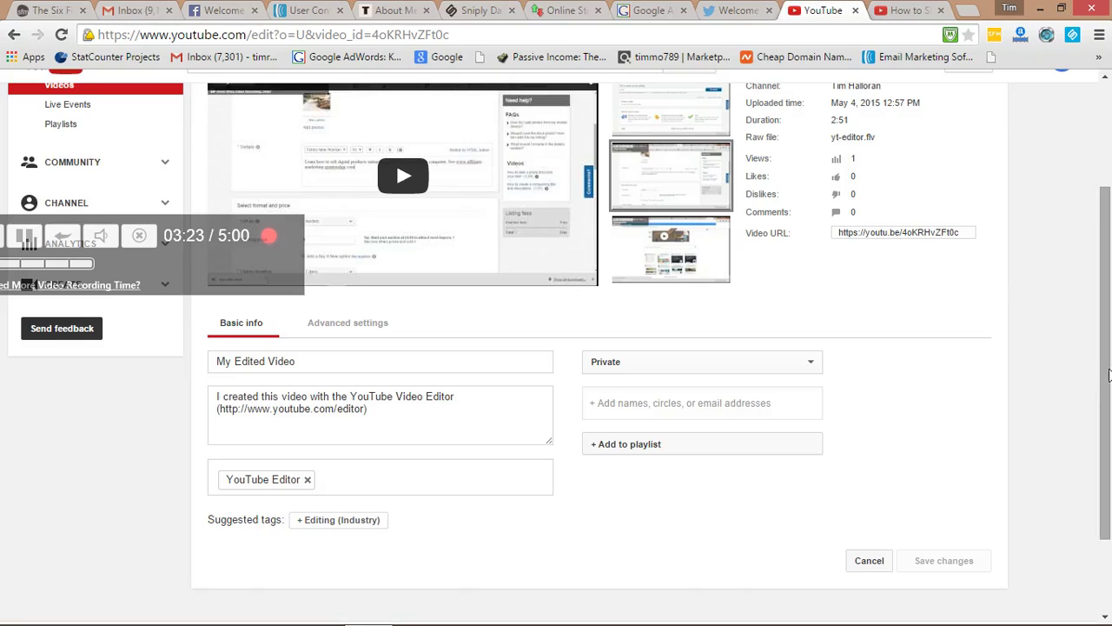
left_click_drag(1105, 375, 1108, 343)
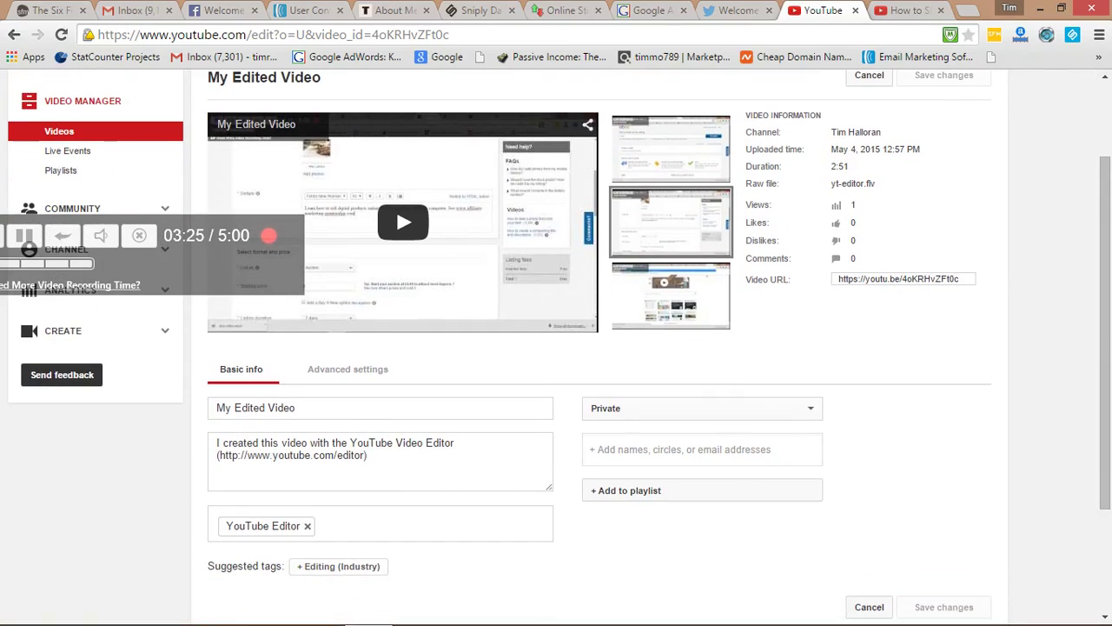
left_click(608, 449)
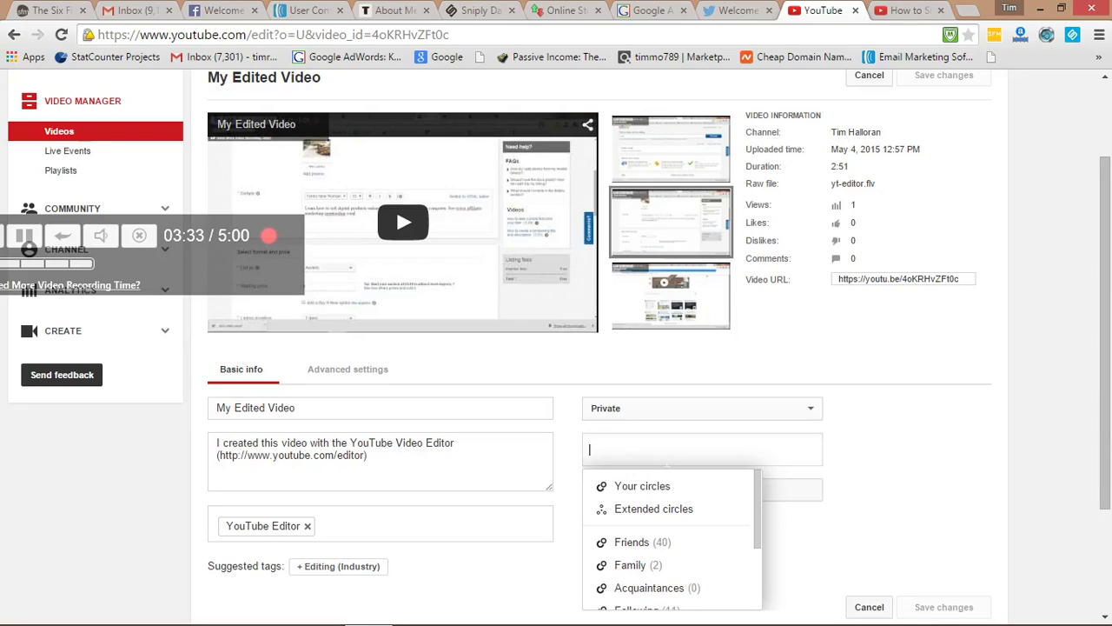
left_click(850, 459)
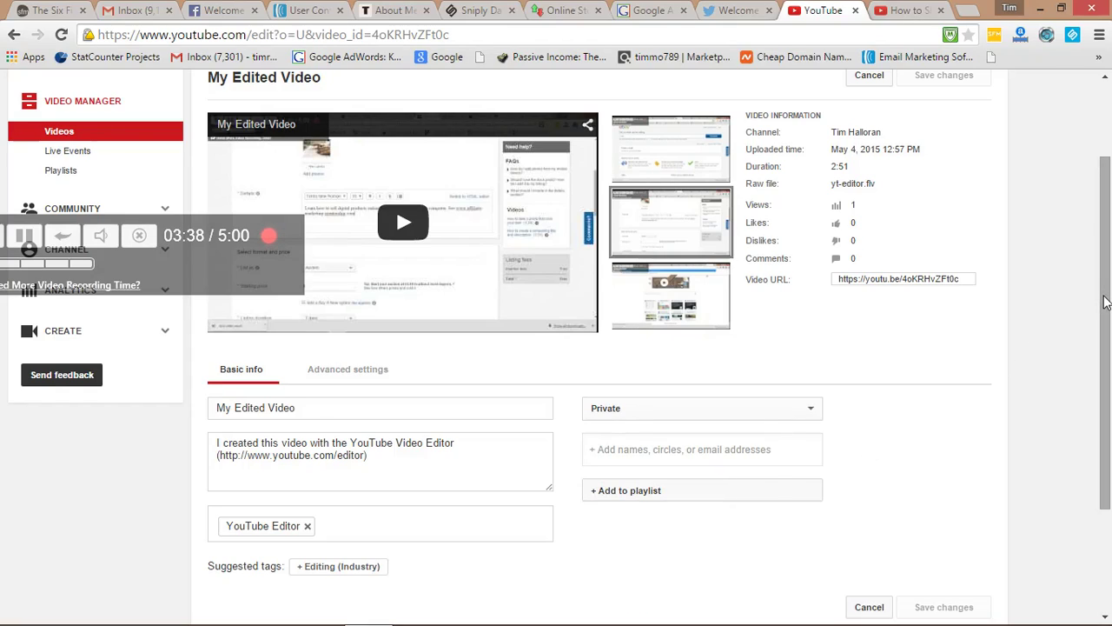
left_click_drag(1106, 303, 1101, 339)
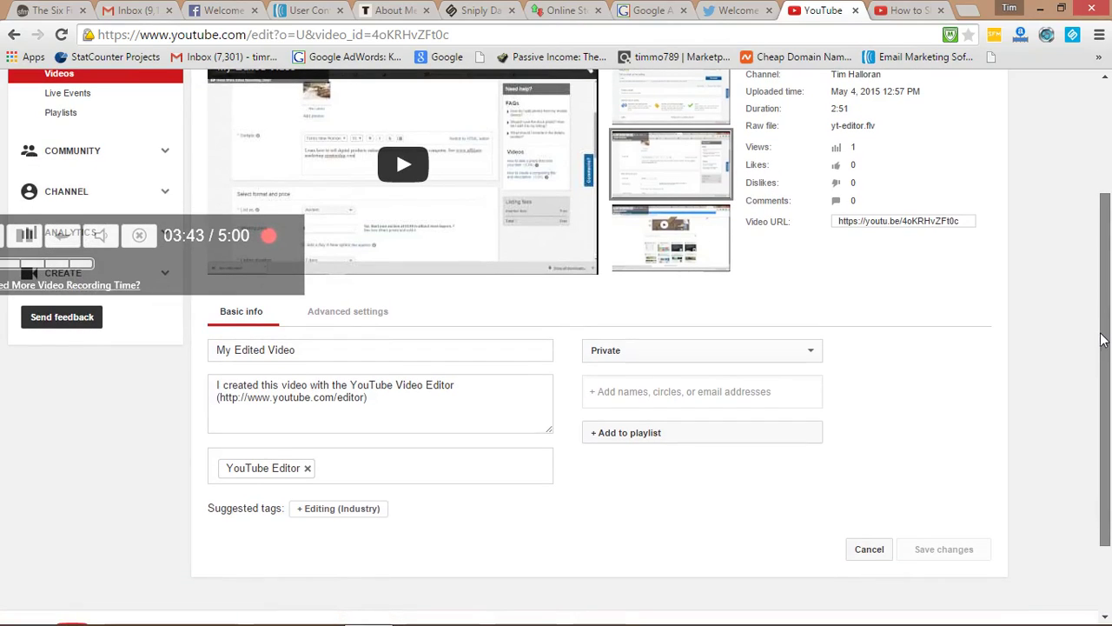
left_click_drag(1102, 339, 1108, 323)
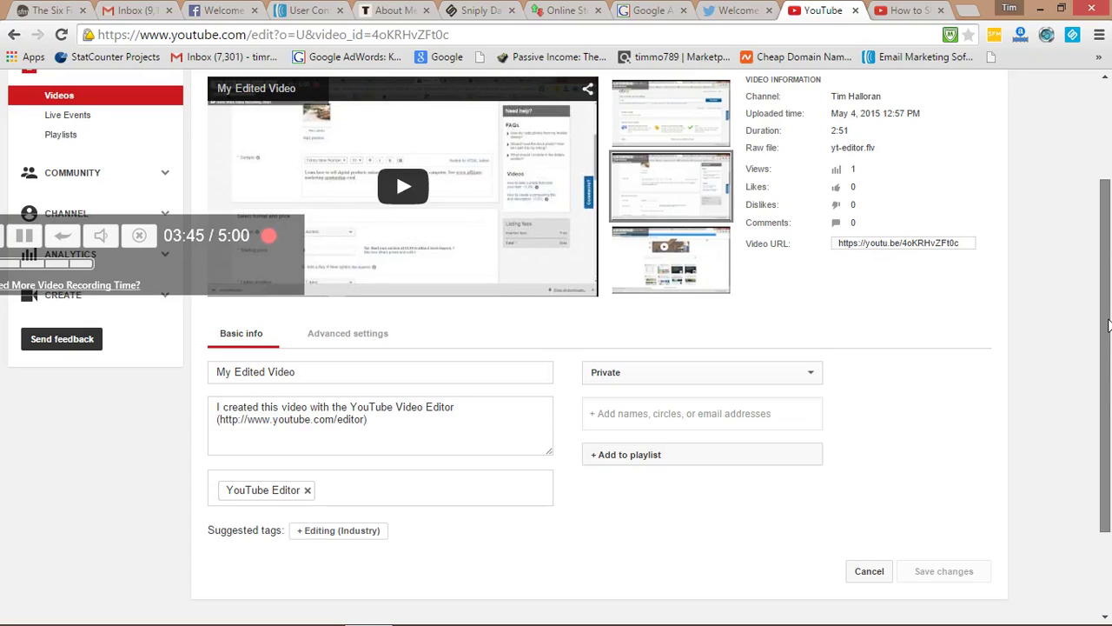
mouse_move(156, 252)
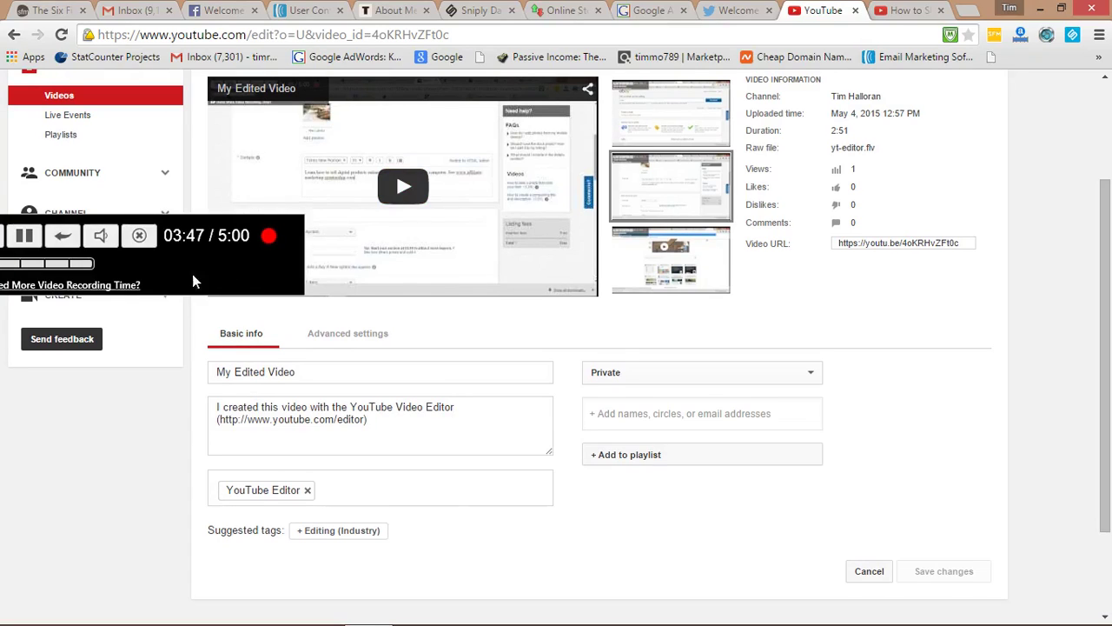
left_click_drag(286, 301, 346, 353)
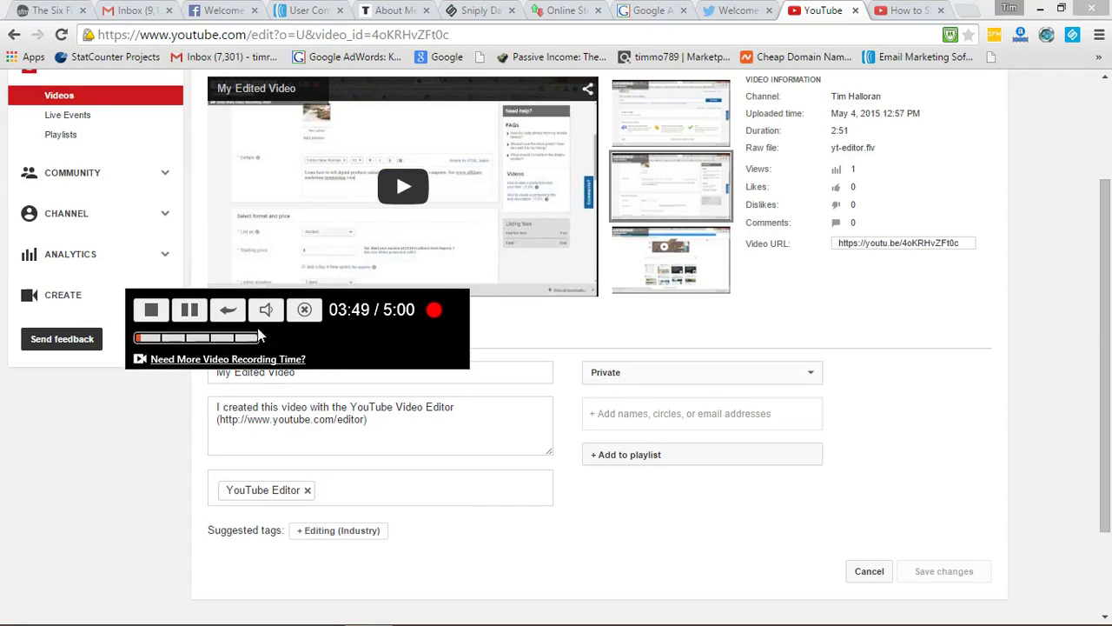